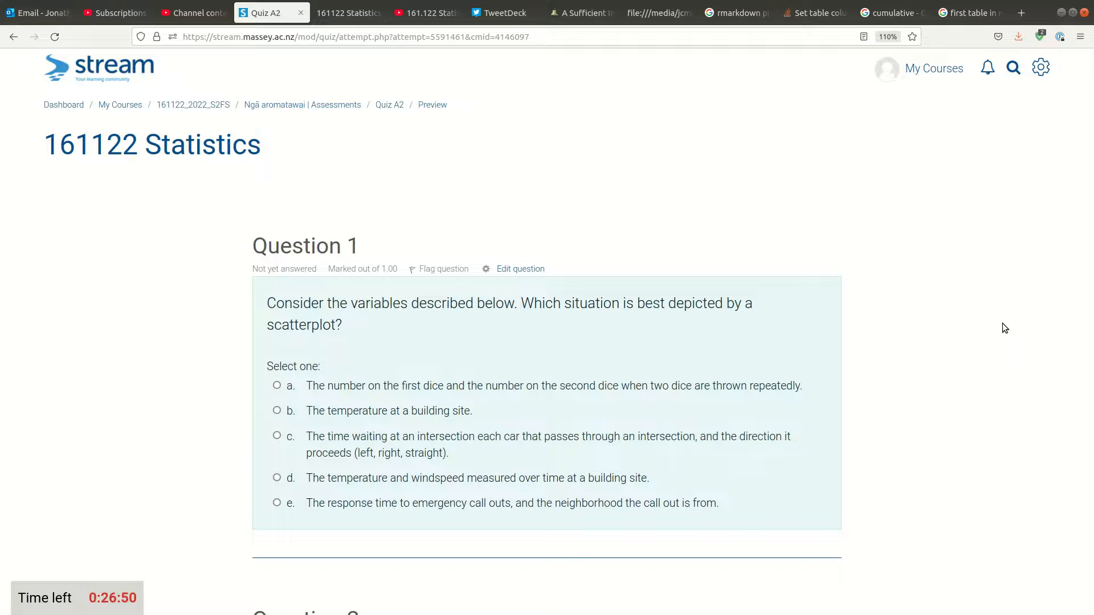
- Save the dataset.csv linked in Question 3 of the quiz into a new quizdata folder inside 161122
scroll(1005, 328, down, 2)
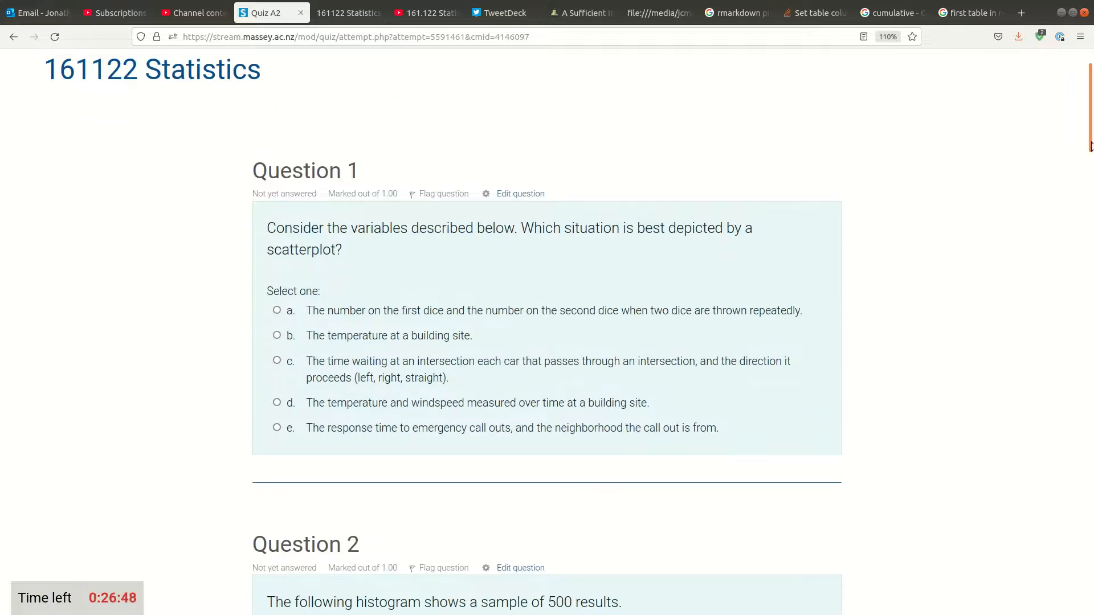
scroll(1088, 156, down, 3)
drag(1091, 164, 1058, 326)
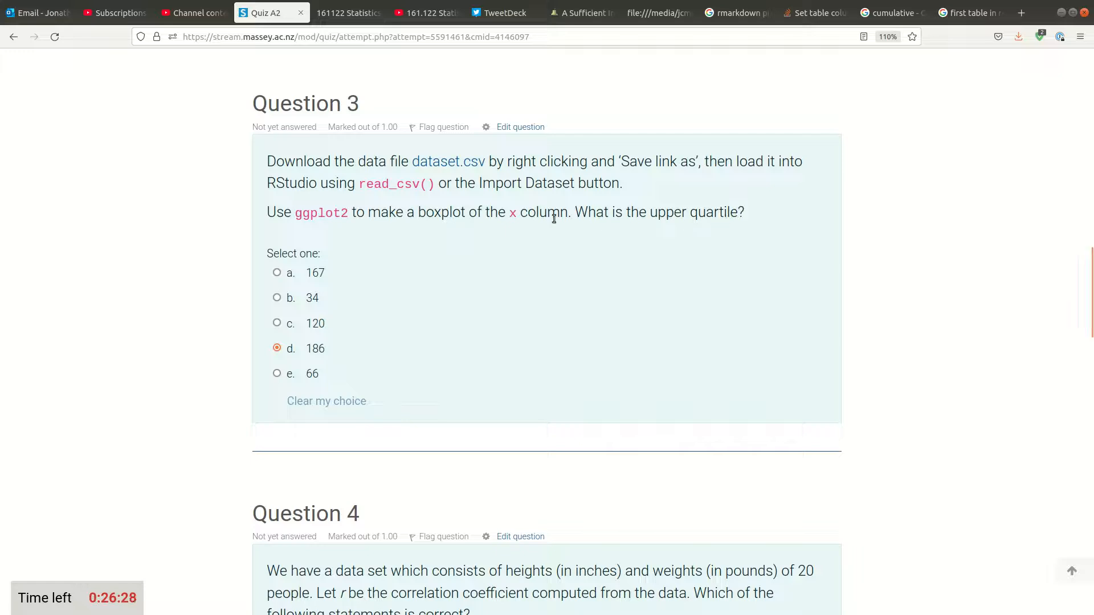
right_click(470, 163)
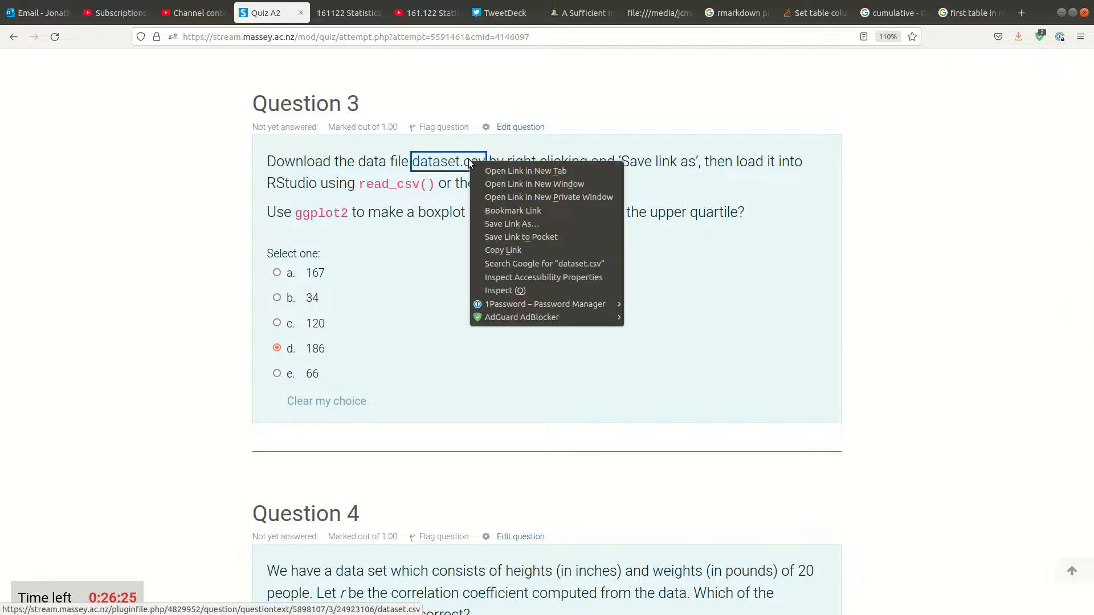
click(530, 225)
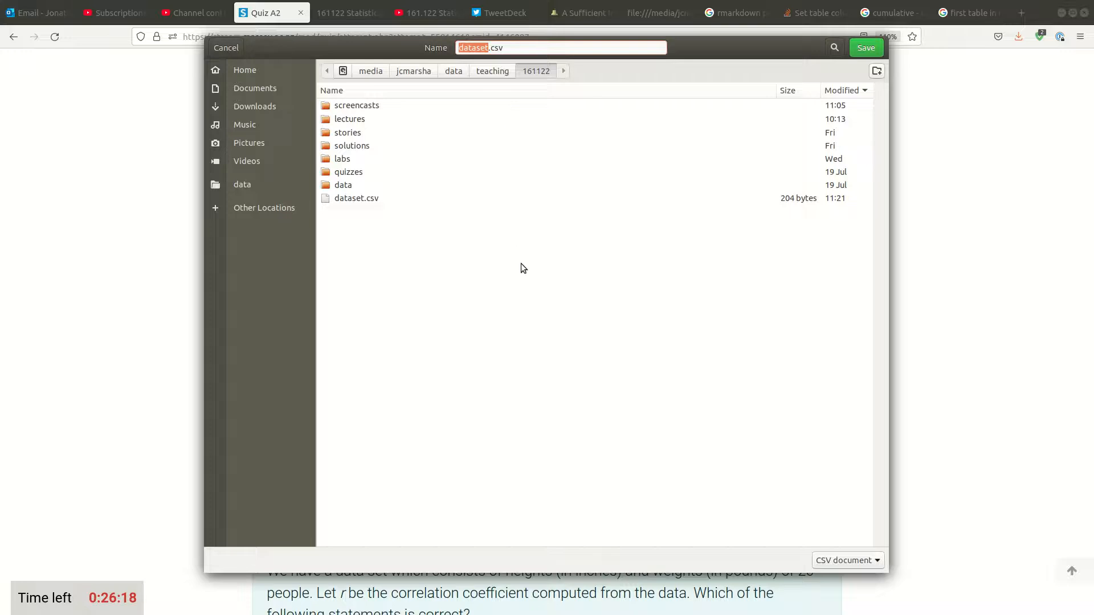
click(875, 71)
text(quizdata)
key(Return)
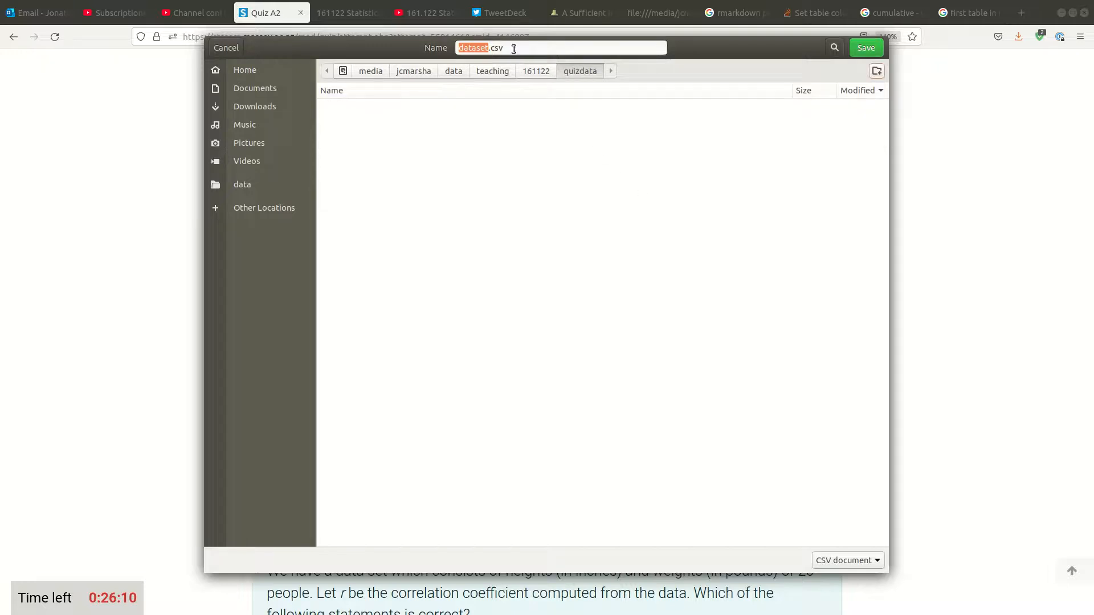
click(866, 48)
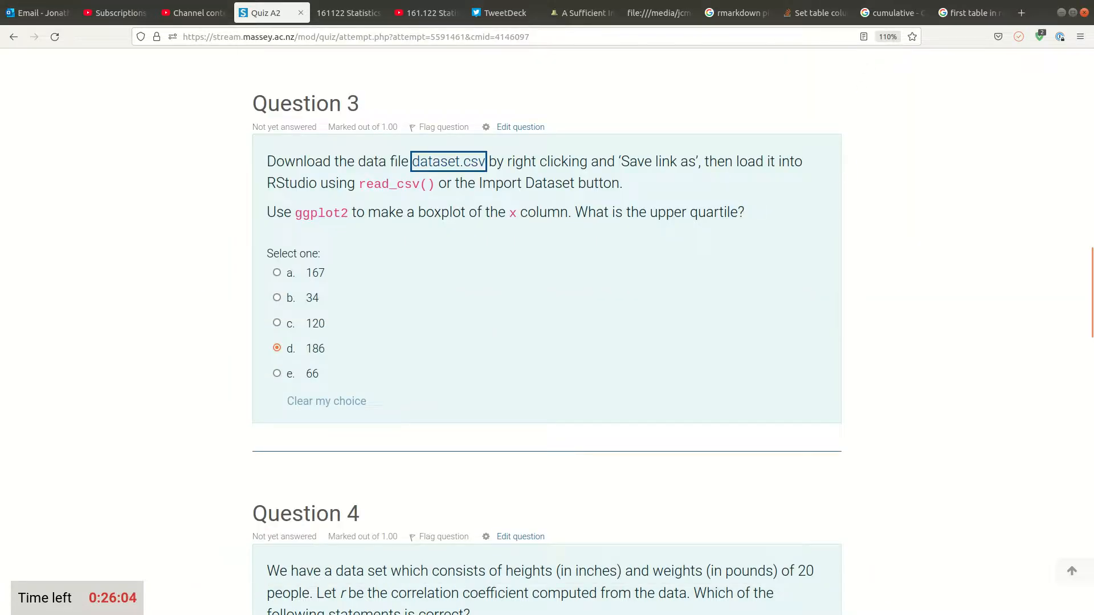
- Switch to RStudio and choose dataset.csv from the quizdata folder as the source for a readr text import
key(alt+Tab)
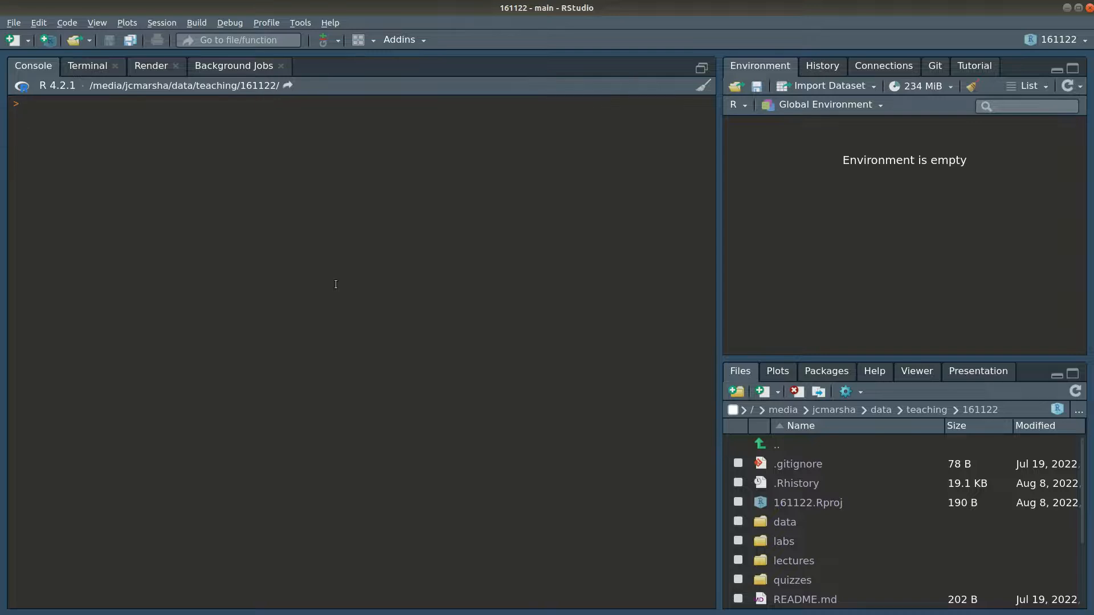
click(843, 87)
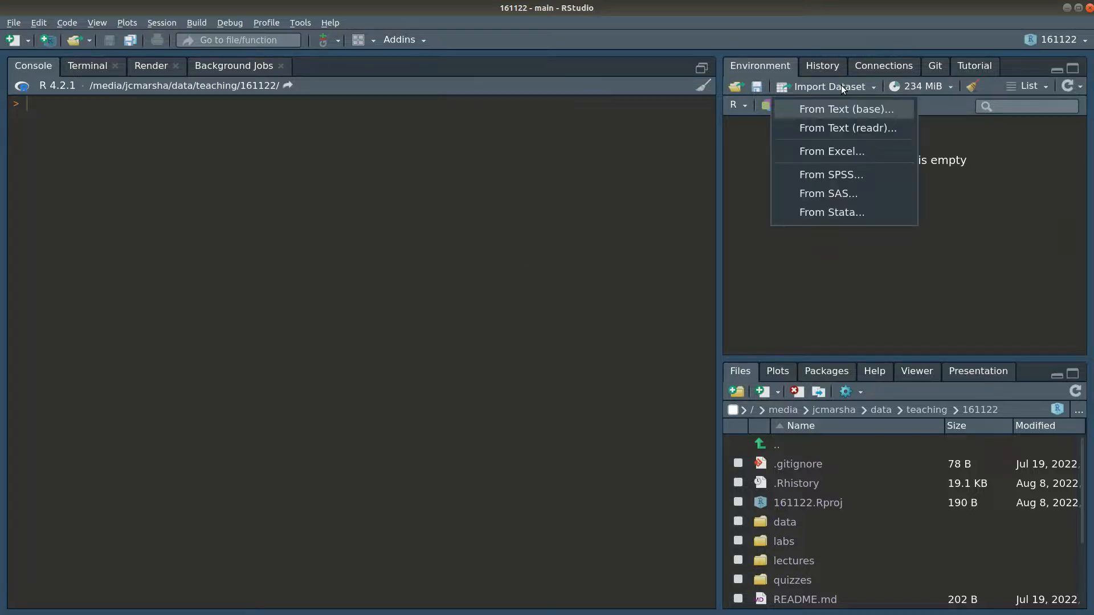
click(849, 129)
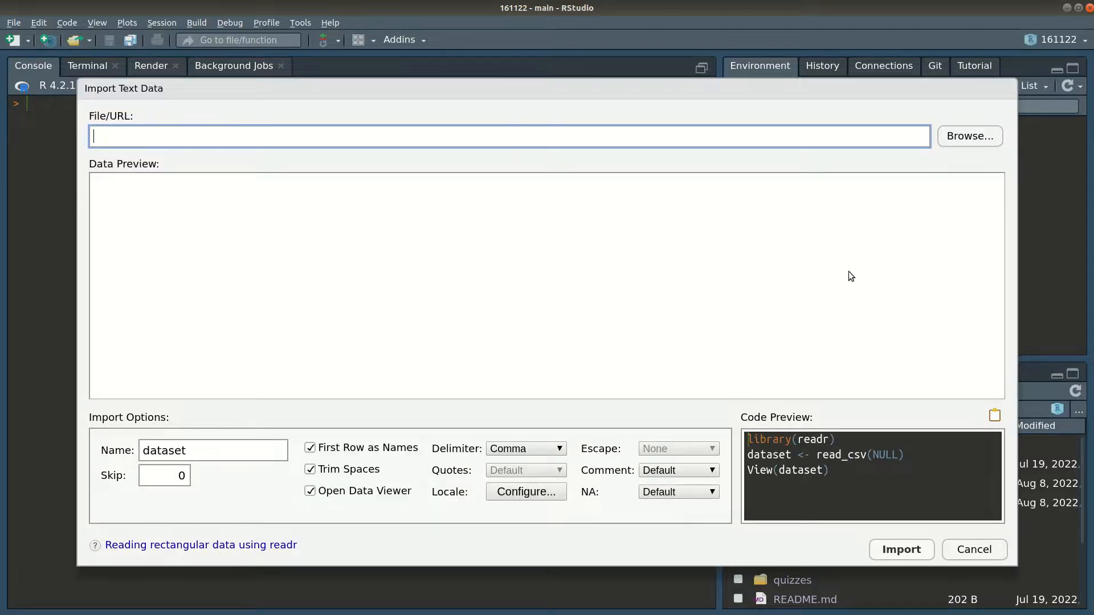
click(962, 137)
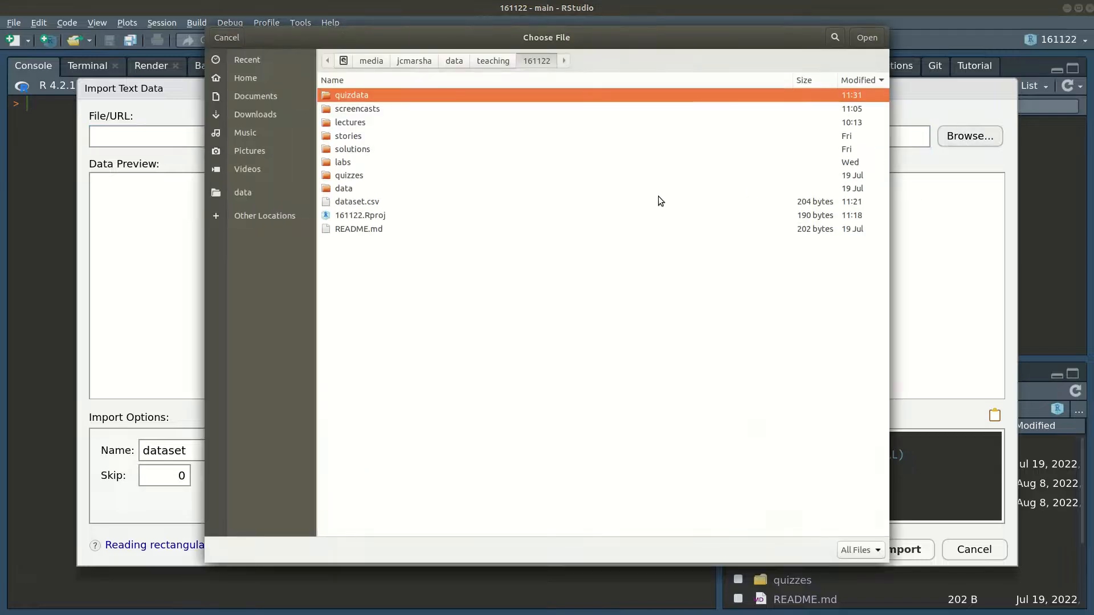
double_click(347, 97)
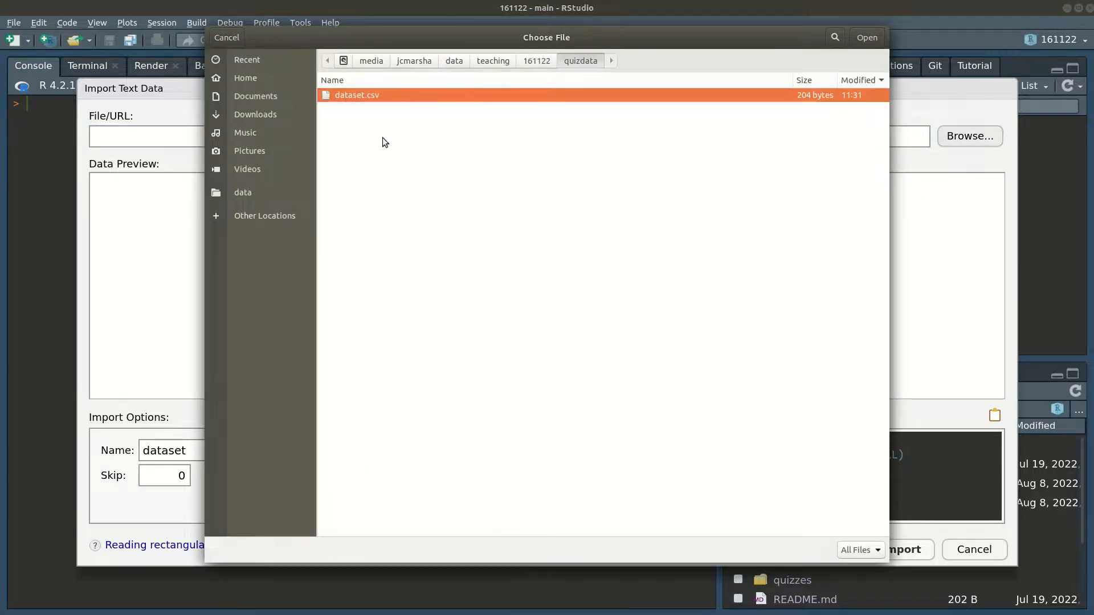
double_click(390, 94)
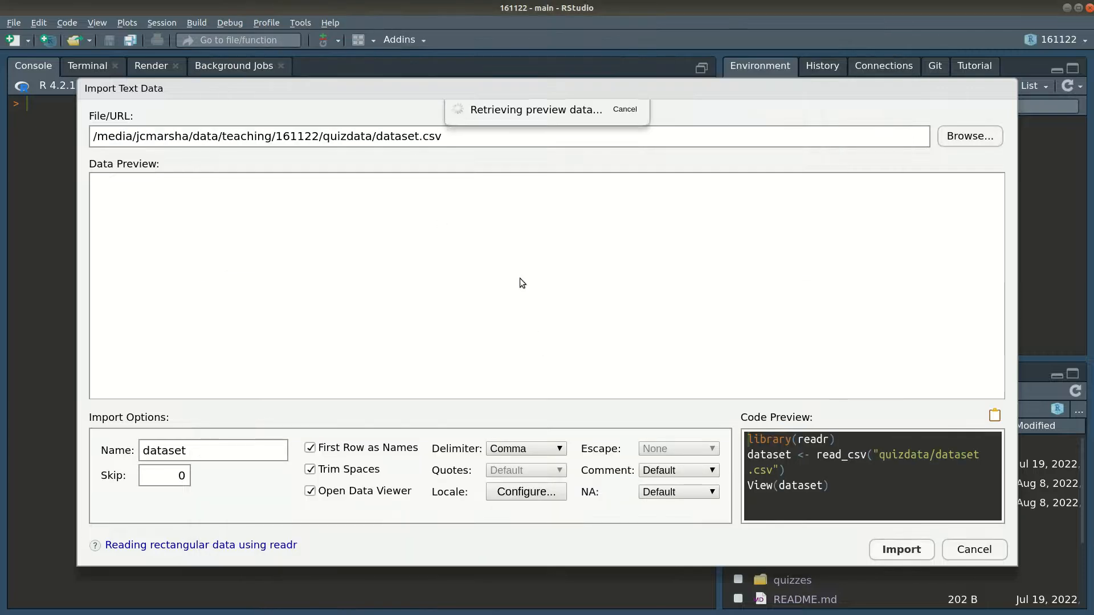
- Check the file path and the name dataset in the import options, and import the data
drag(454, 139, 92, 139)
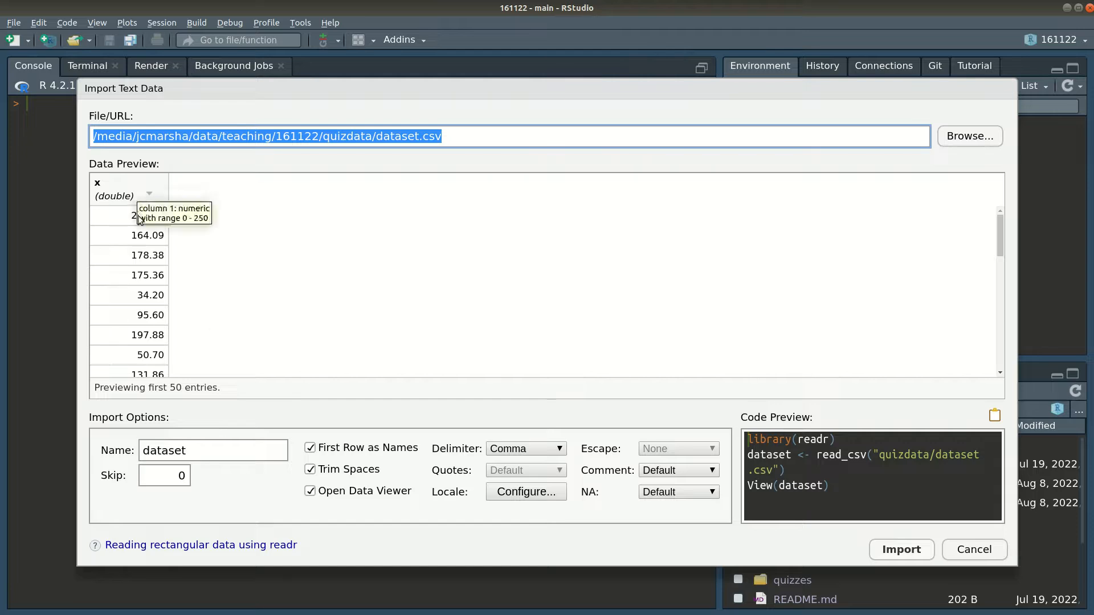
click(459, 314)
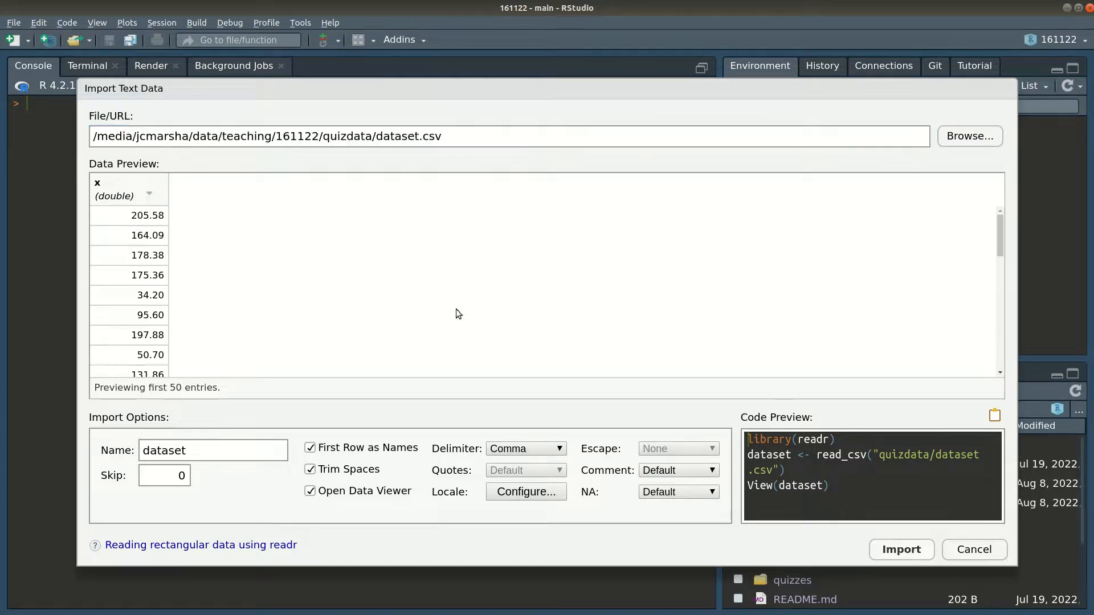
double_click(212, 452)
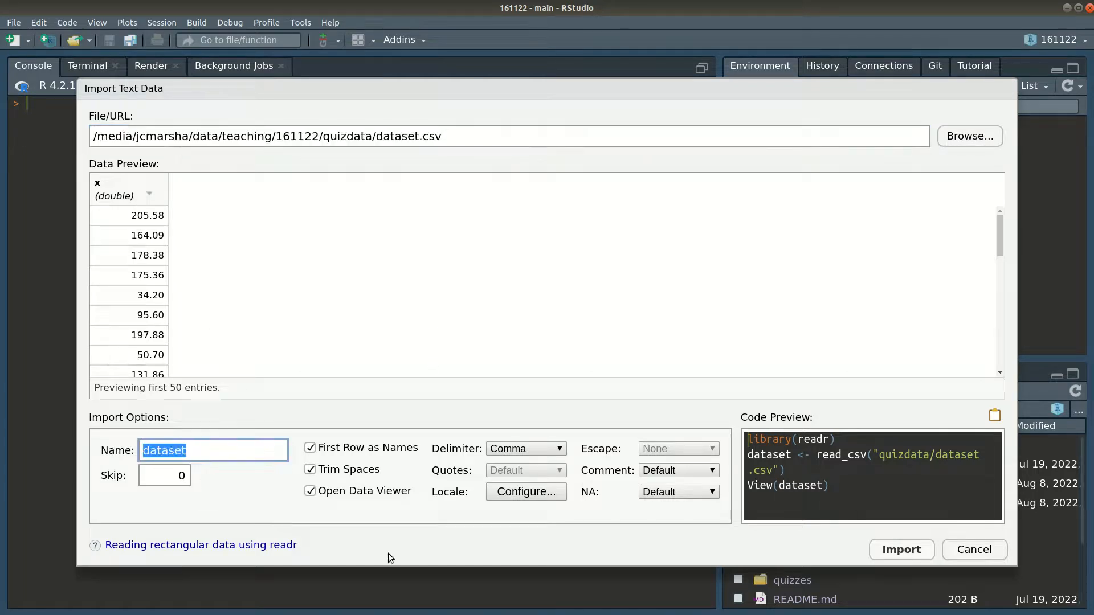
click(428, 530)
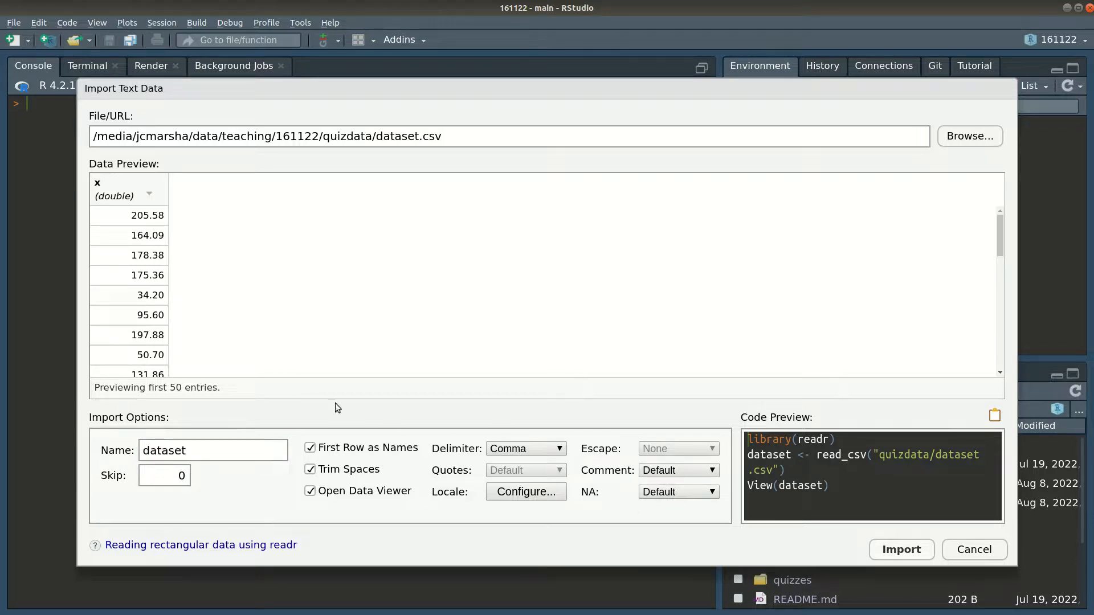
click(911, 556)
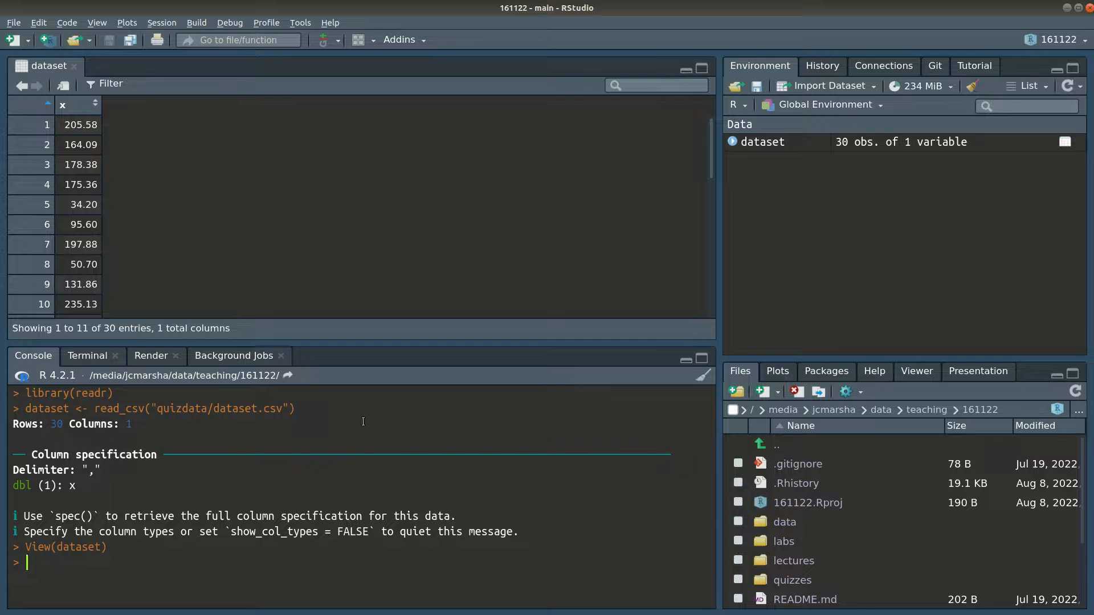
- Examine the generated read_csv command and its quizdata/dataset.csv path in the console
drag(312, 411, 94, 408)
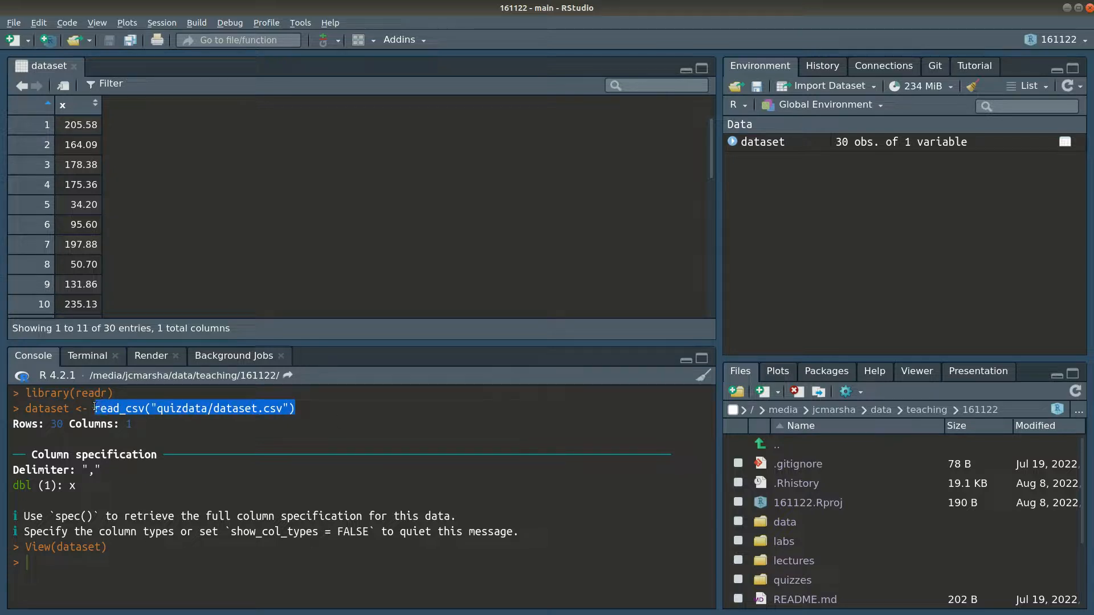
click(334, 478)
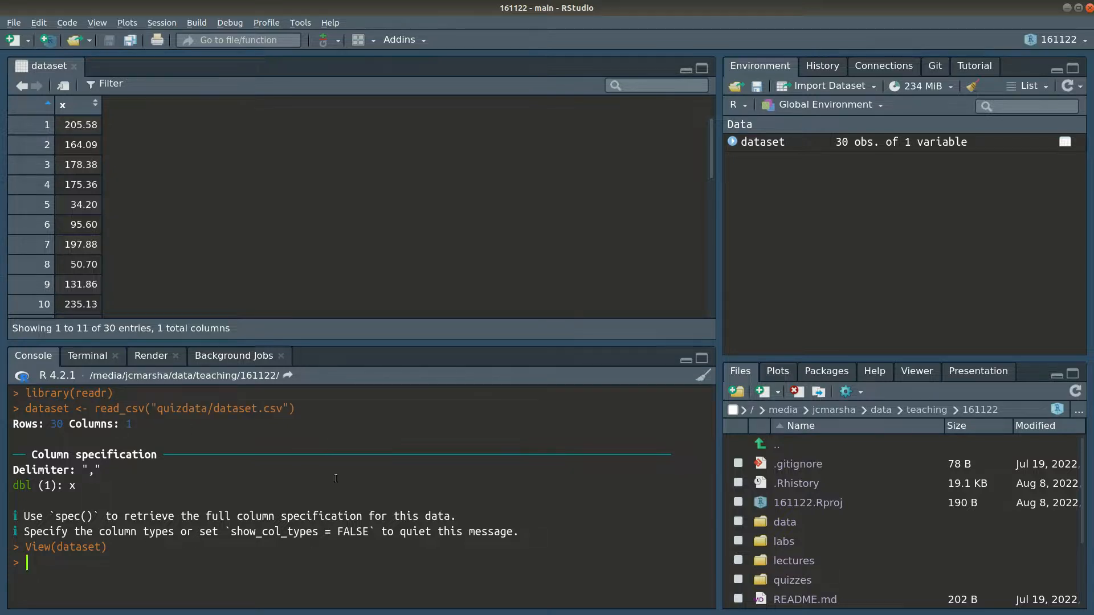
drag(157, 409, 285, 406)
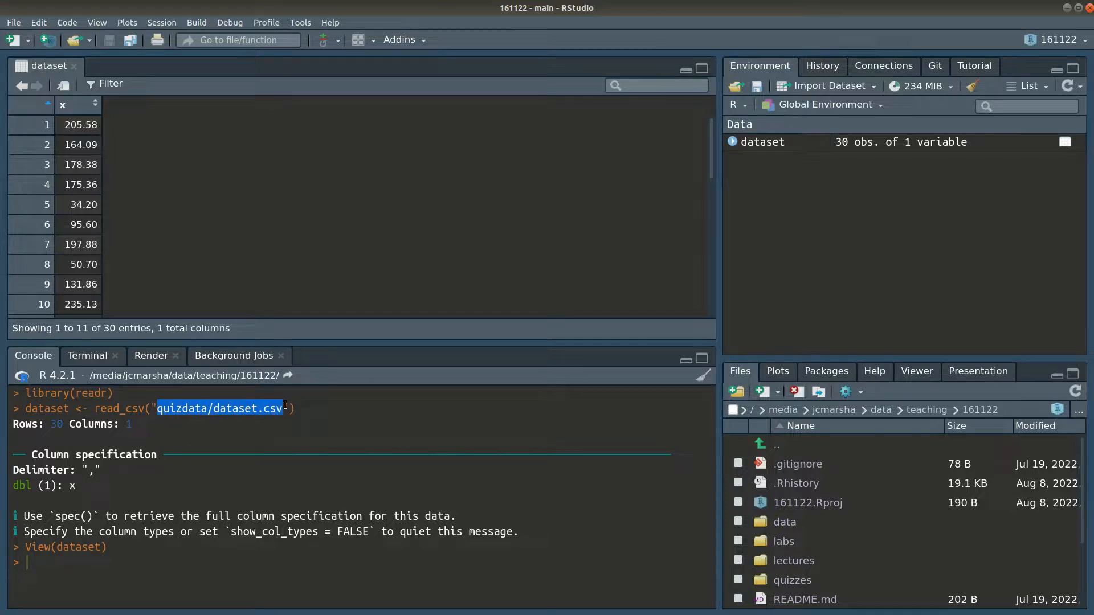
click(433, 476)
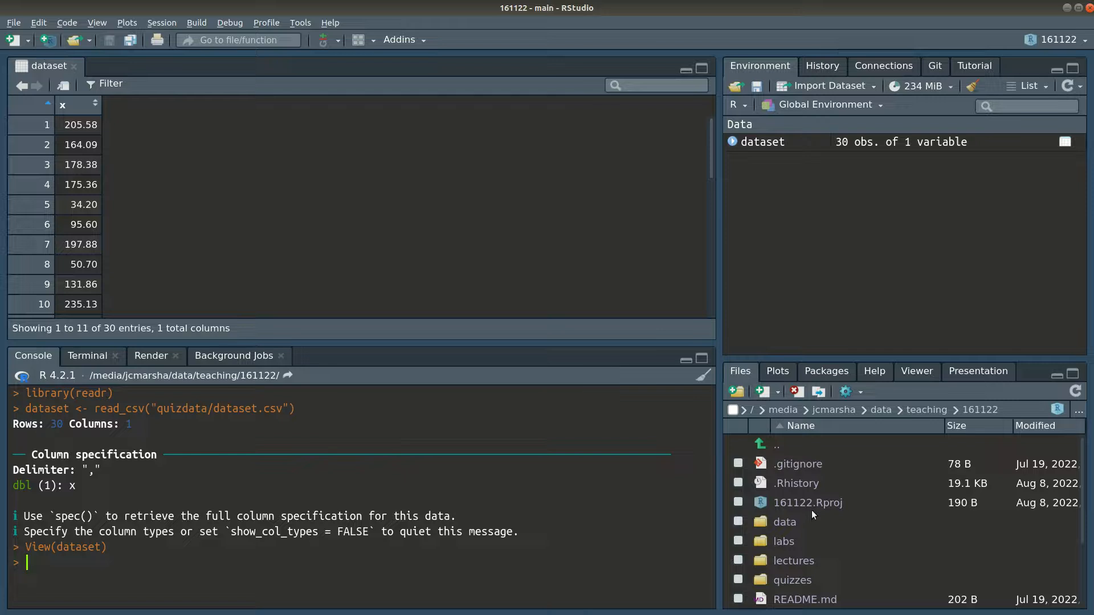
- Print the contents of dataset in the console
scroll(812, 510, down, 3)
text(dataset)
key(Escape)
key(Return)
- Plot a boxplot of the x column with ggplot(data=dataset) + geom_boxplot(mapping=aes(x=x))
text(ggplot(data=dataset)
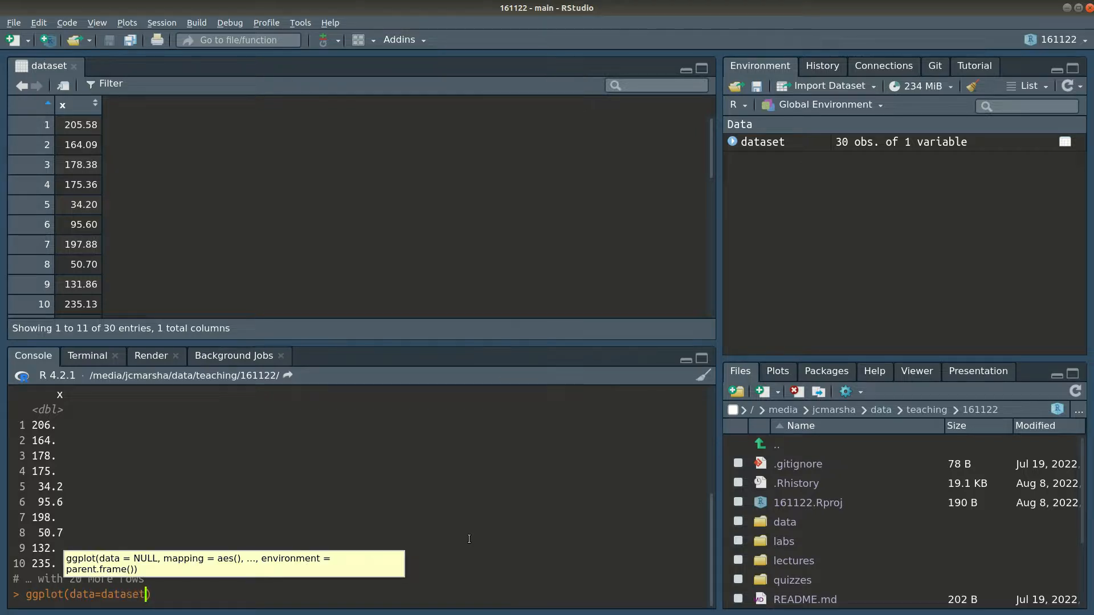
text() + ge)
text(om_boxplot()
text(mapping=aes()
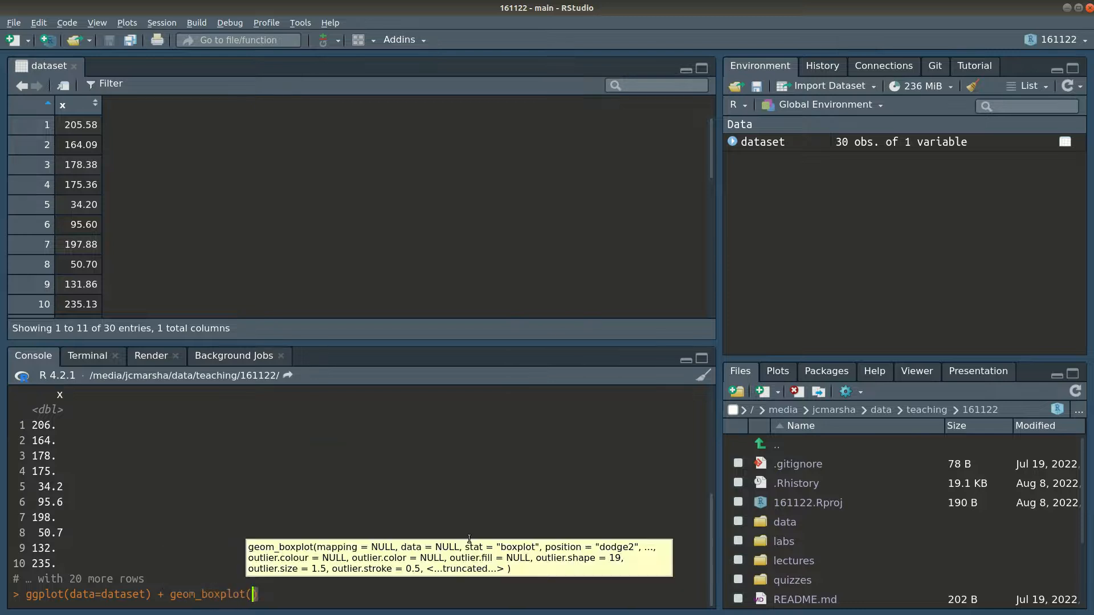
text(x=x)
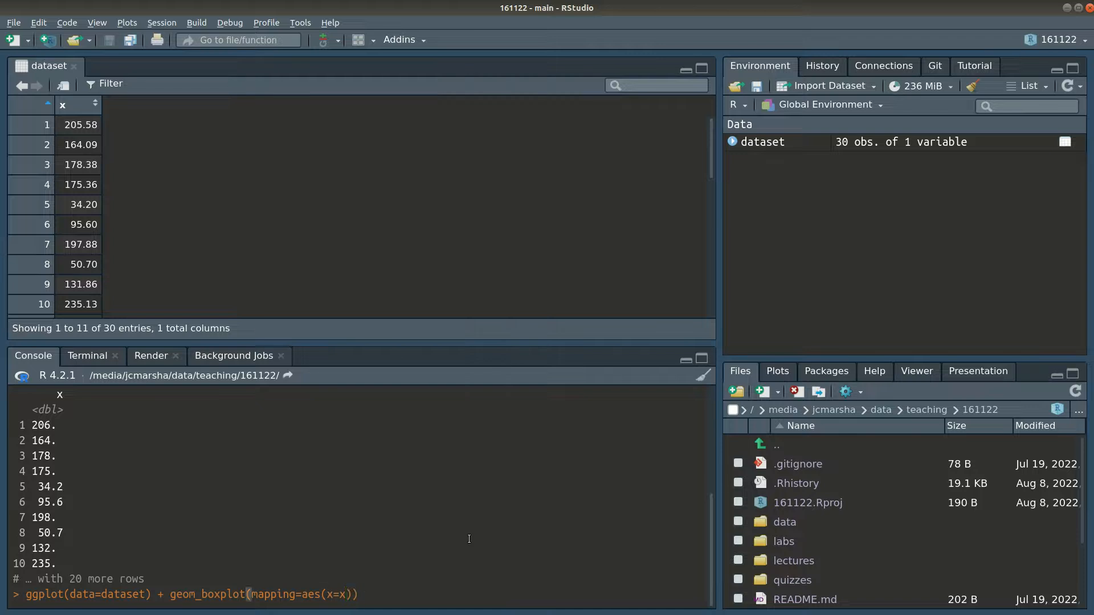
key(Return)
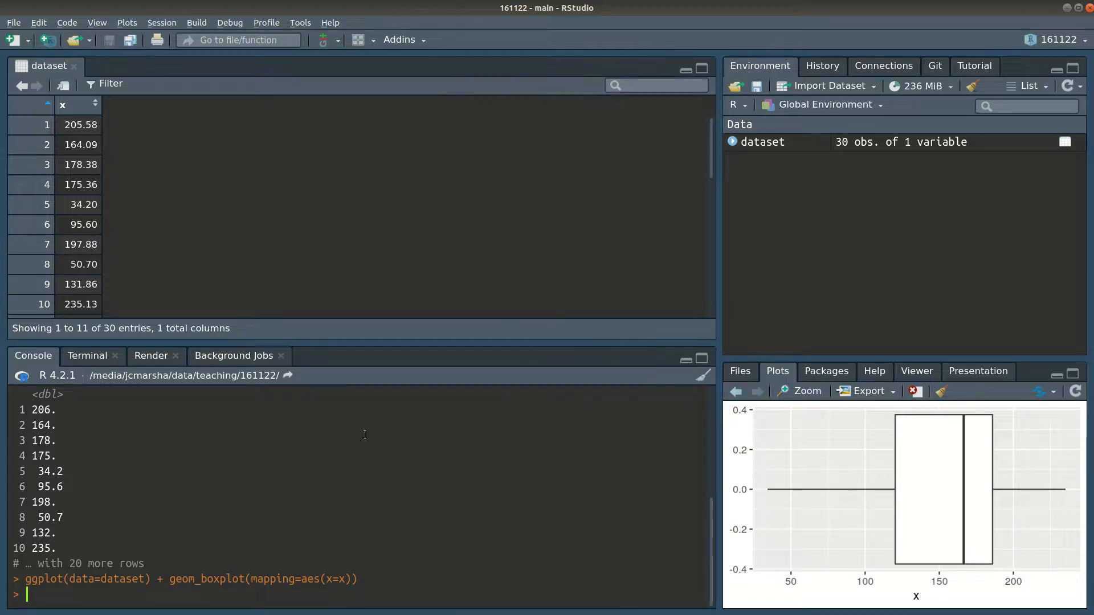
- Switch to the browser quiz, answer Question 3 with 186, and return to RStudio
key(alt+Tab)
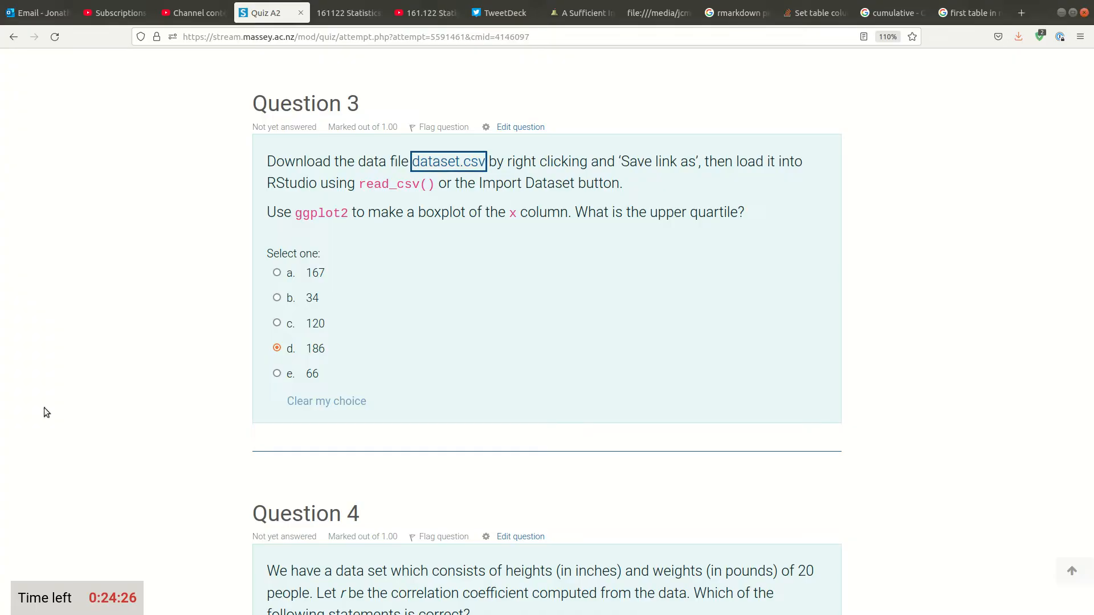
click(313, 352)
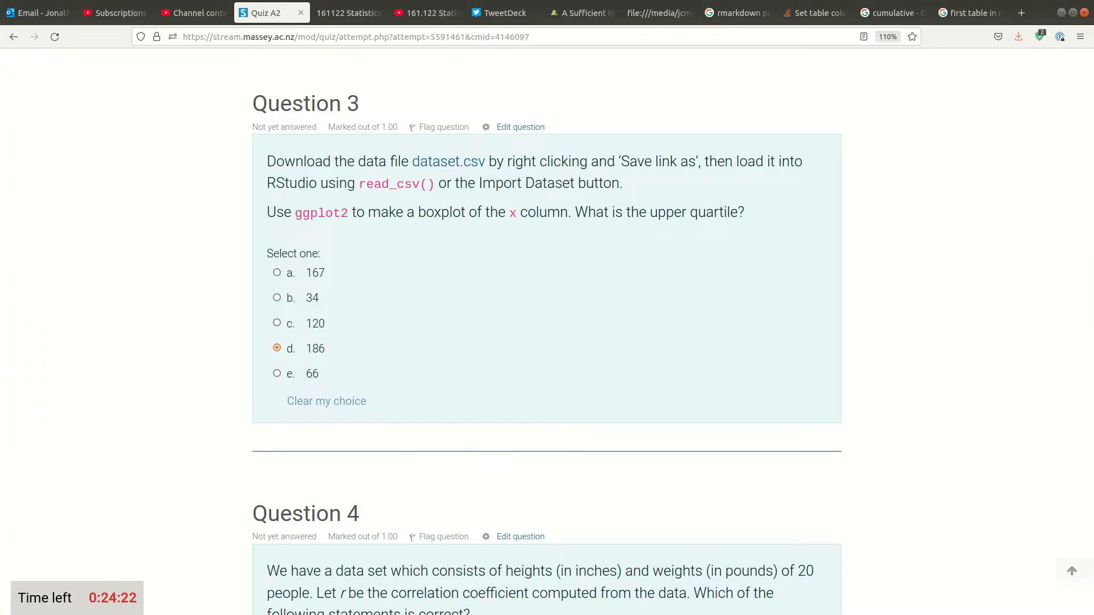
key(alt+Tab)
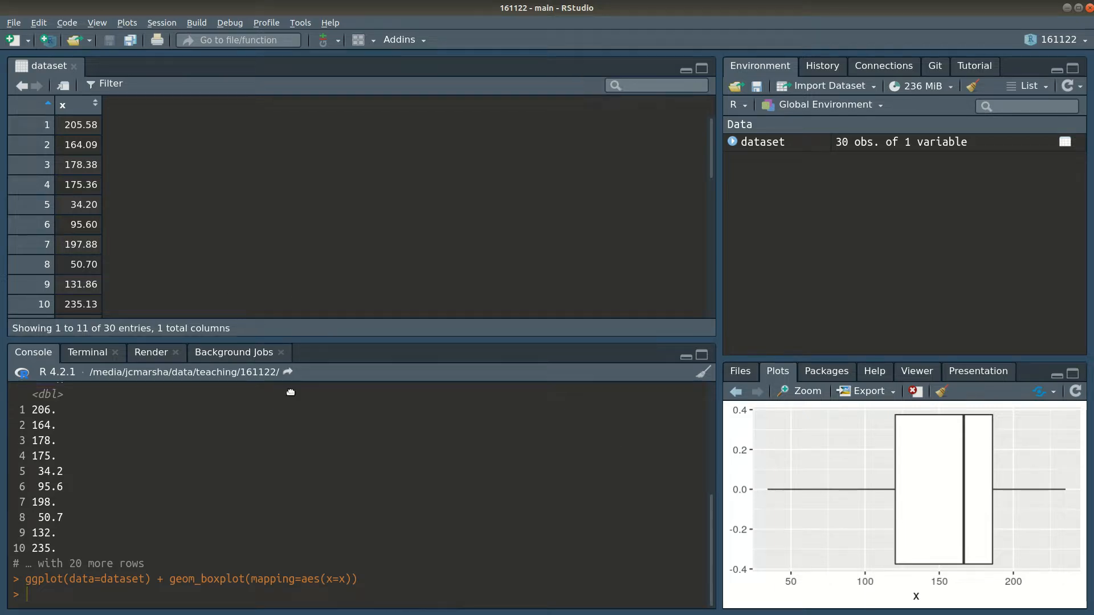
- Start a new project in a new directory, choosing New Project as the project type
drag(292, 343, 293, 389)
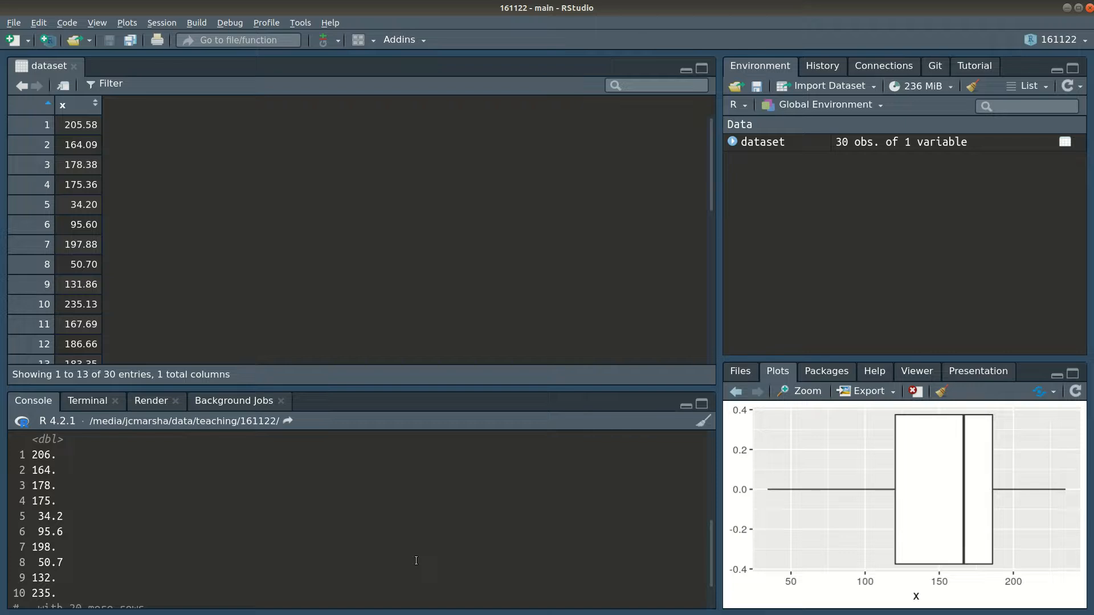
click(14, 23)
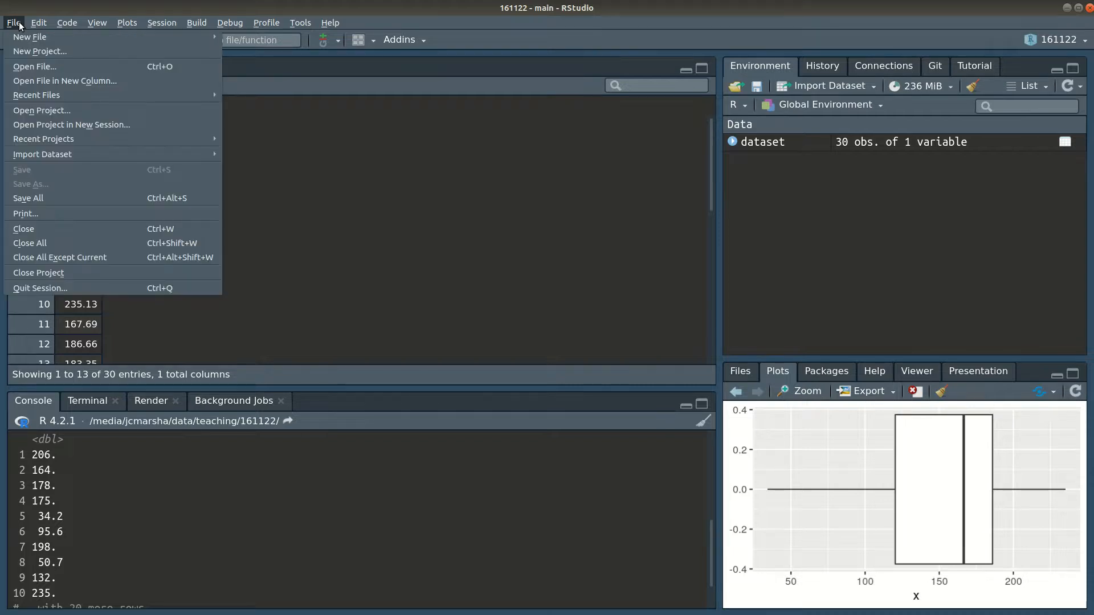
mouse_move(112, 144)
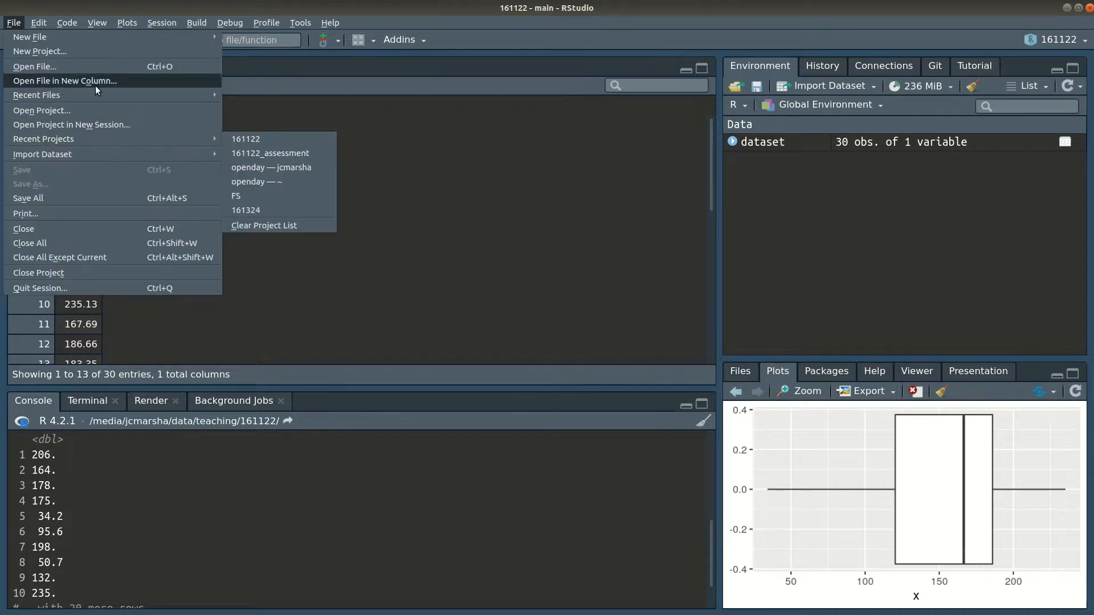
click(101, 53)
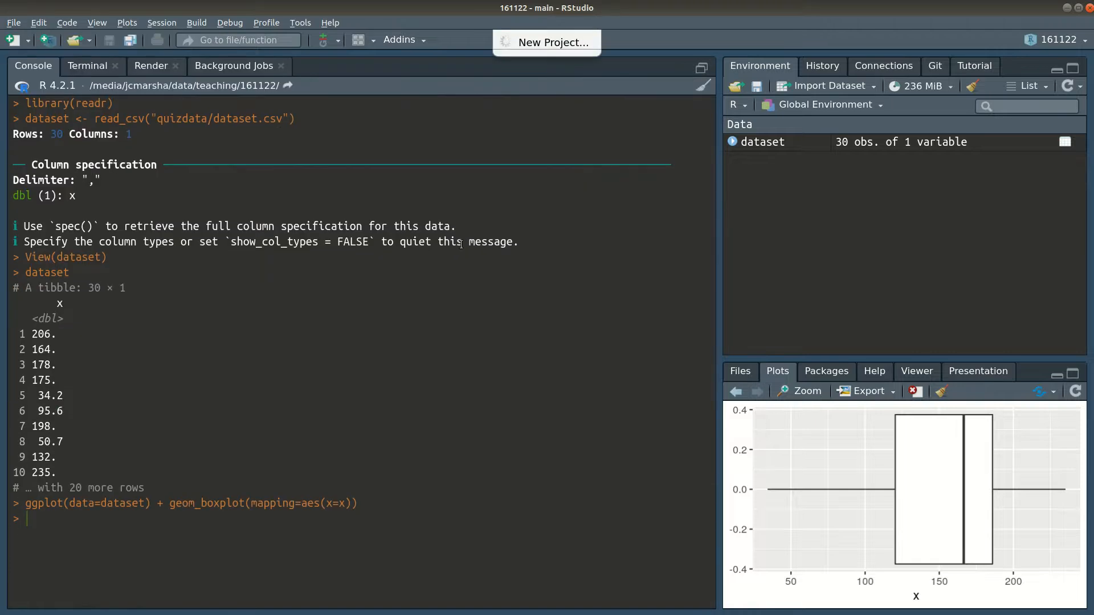
click(491, 272)
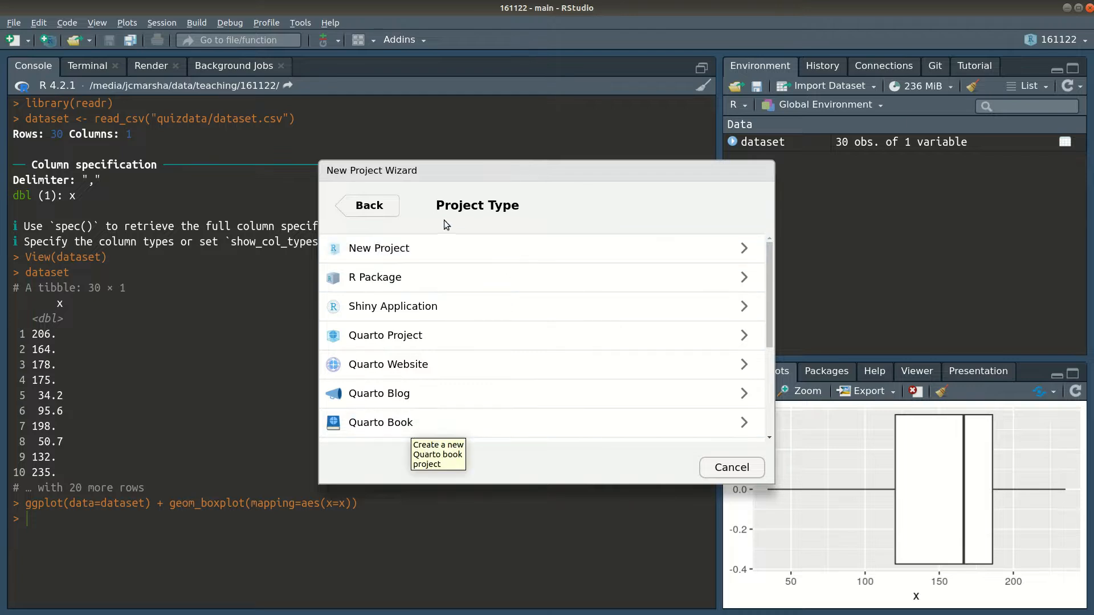
click(509, 251)
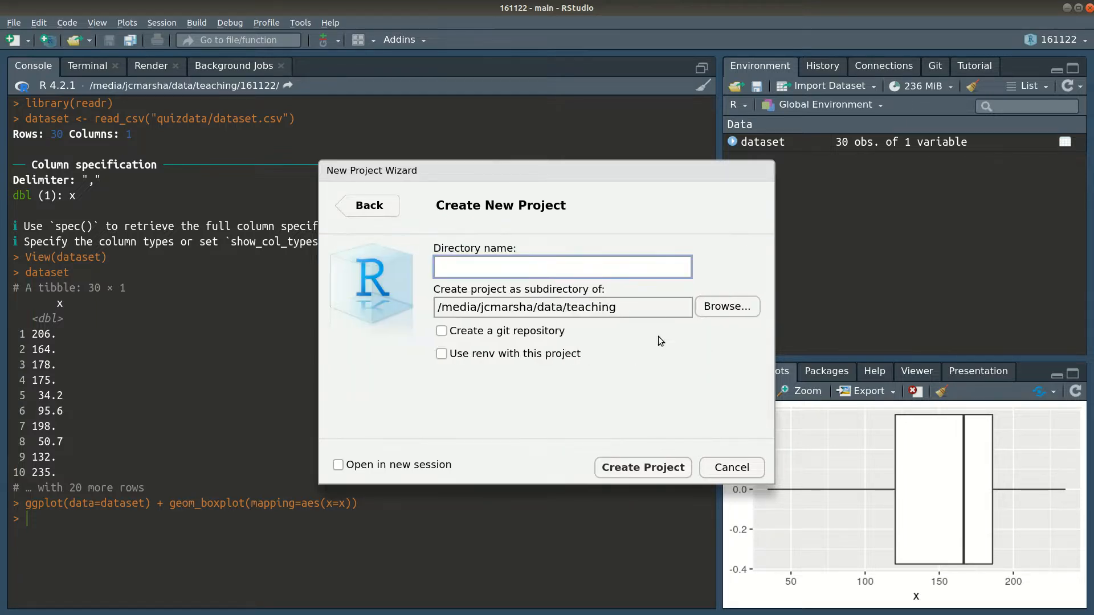
- Set the parent directory of the new project to the data folder, one level above teaching
click(728, 307)
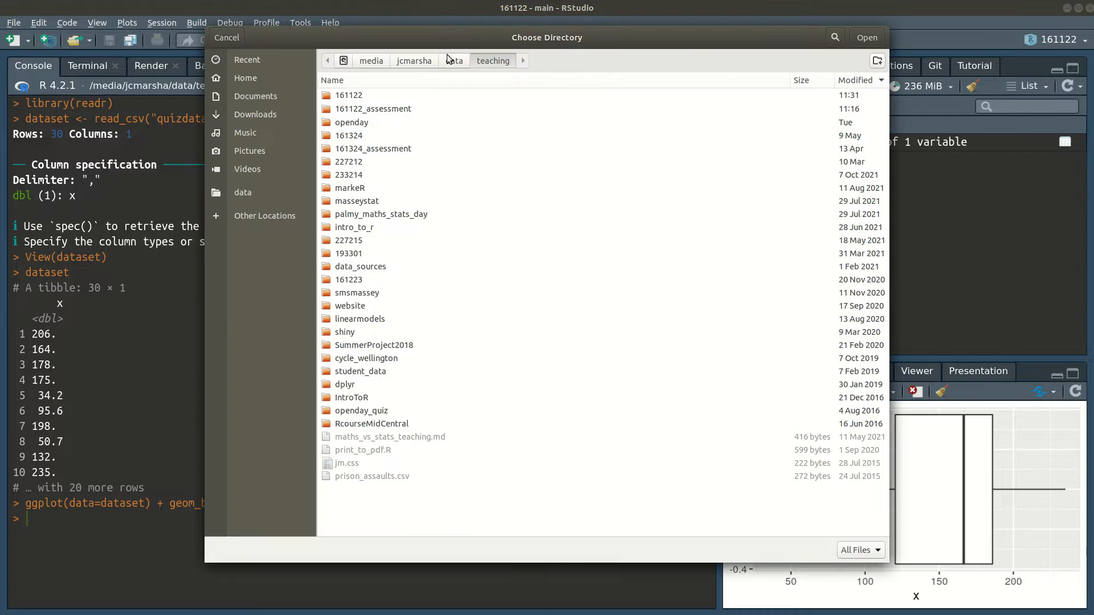
click(456, 64)
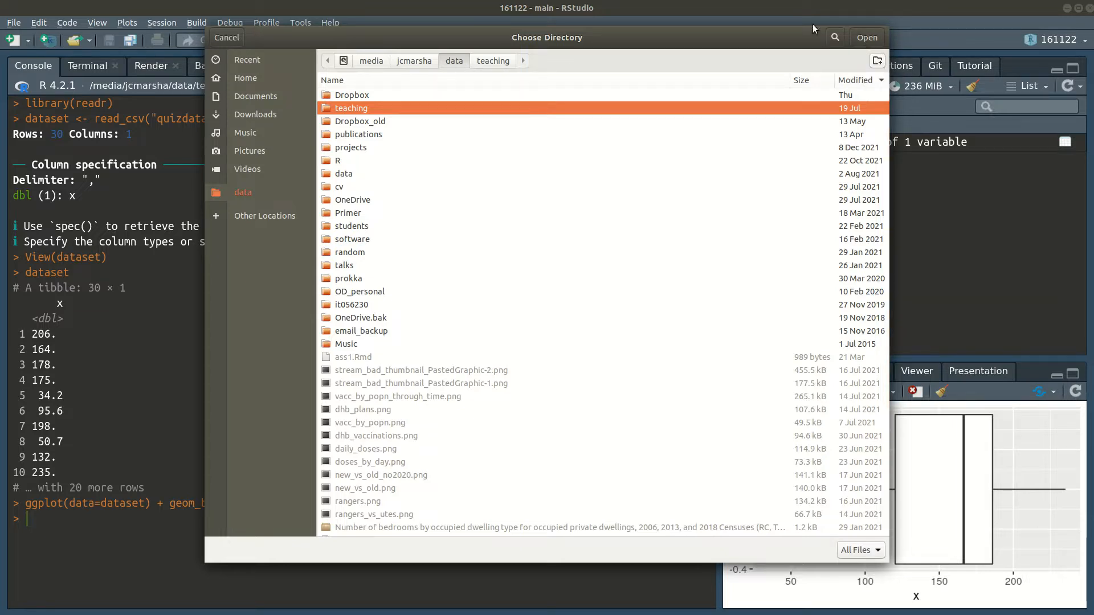
click(867, 37)
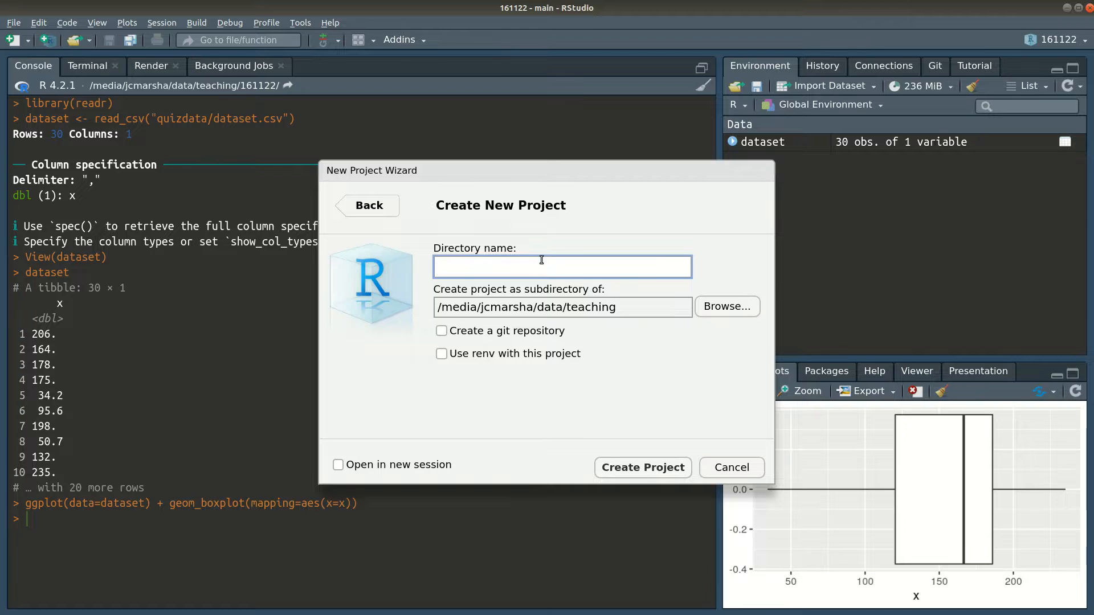
click(716, 316)
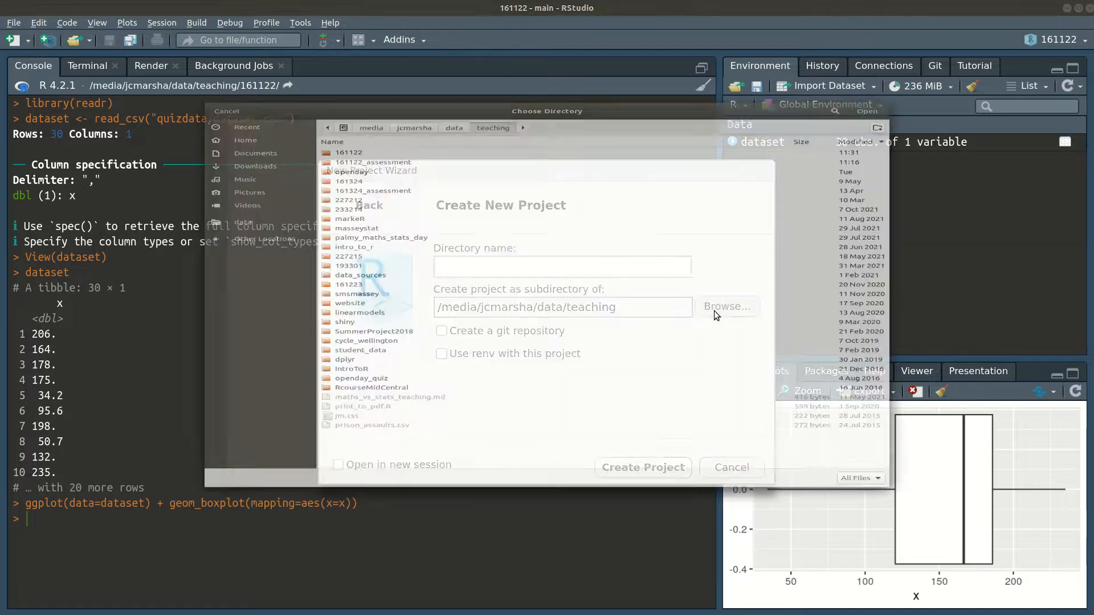
click(426, 59)
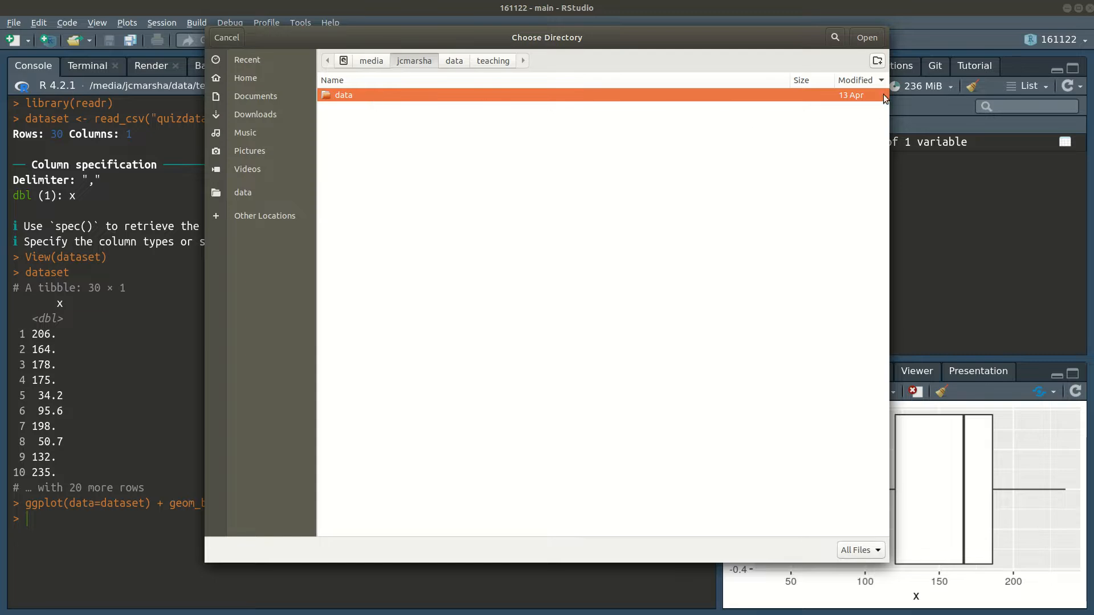
click(867, 38)
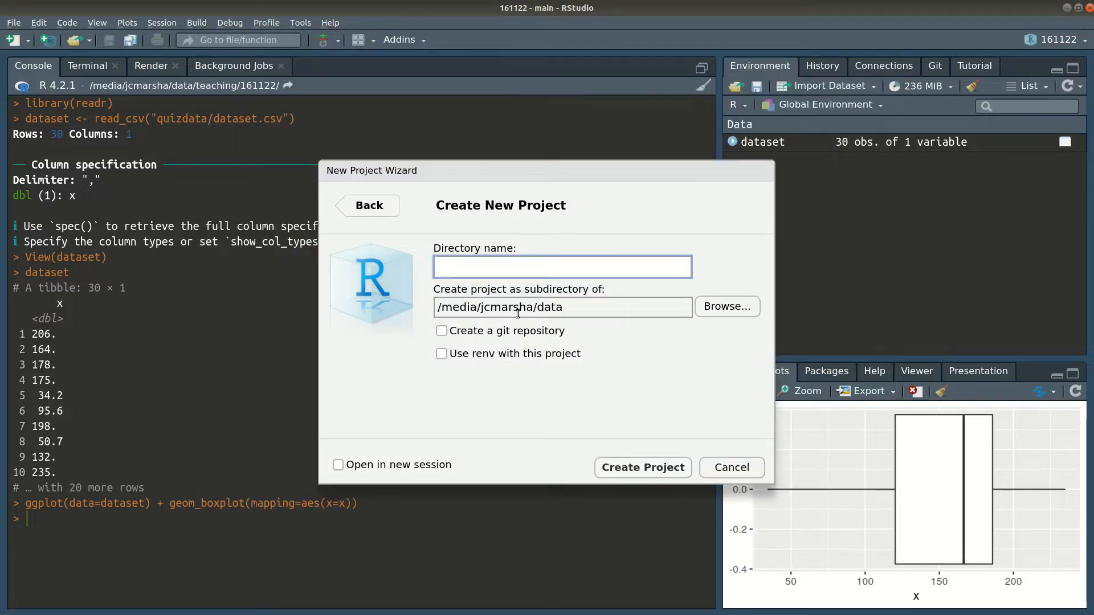
- Name the project directory stats_quizzes and create the project
drag(568, 308, 435, 309)
click(492, 266)
text(stats_quizzes)
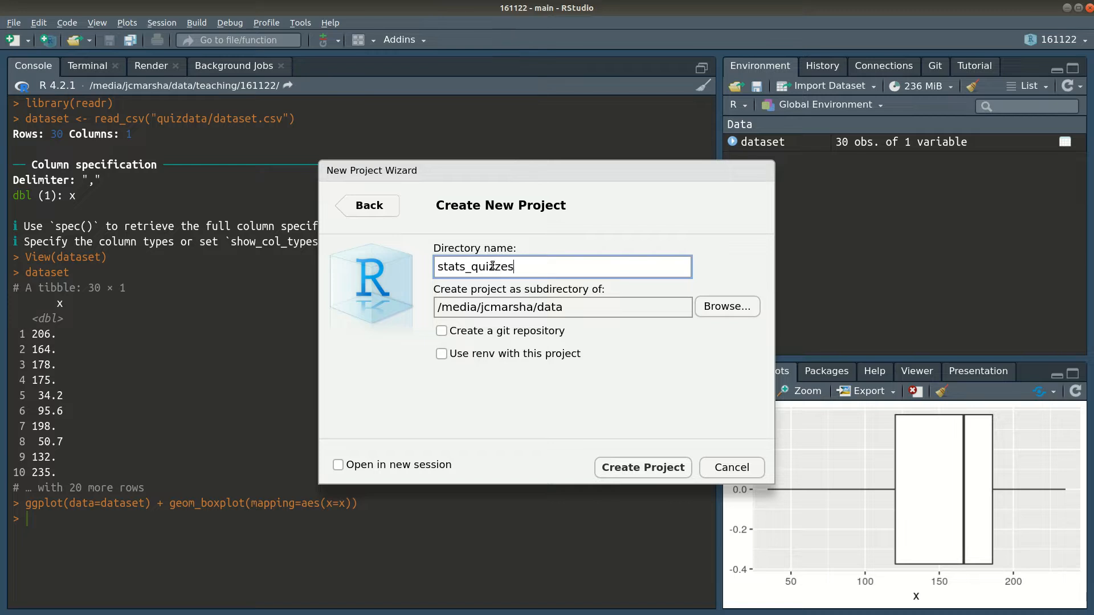
click(648, 475)
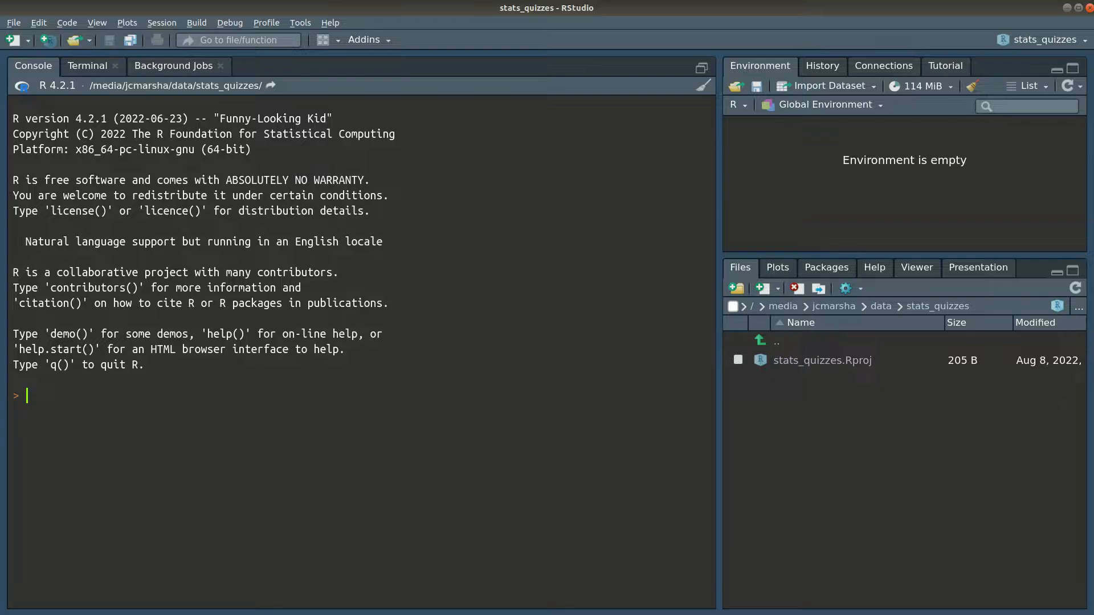
- Switch to the browser quiz, save the linked dataset.csv from Question 3 into the stats_quizzes folder, and return to RStudio
key(alt+Tab)
right_click(467, 166)
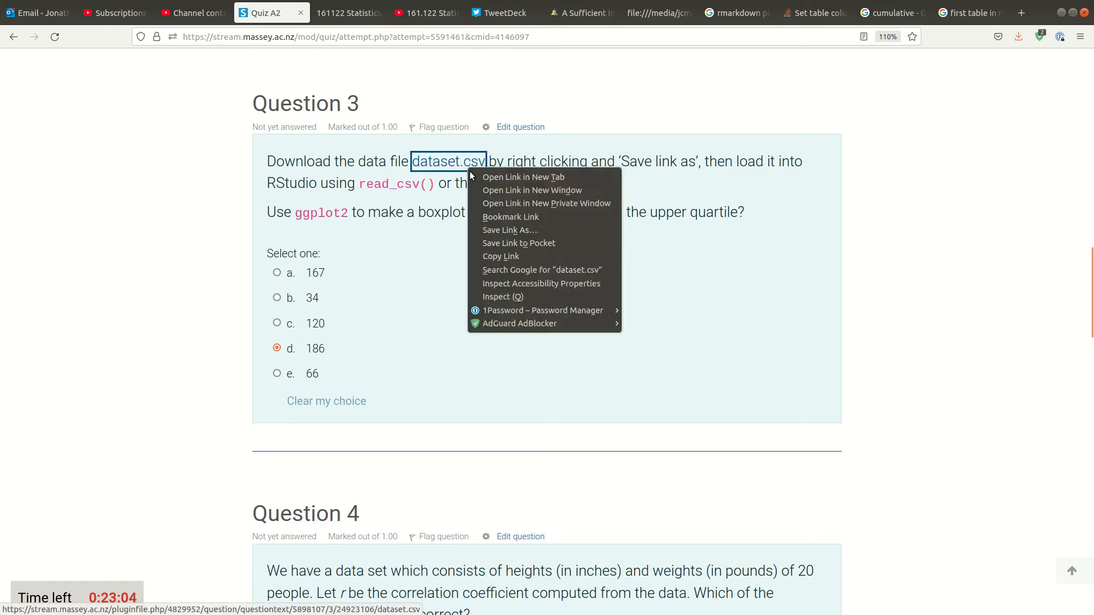
click(550, 229)
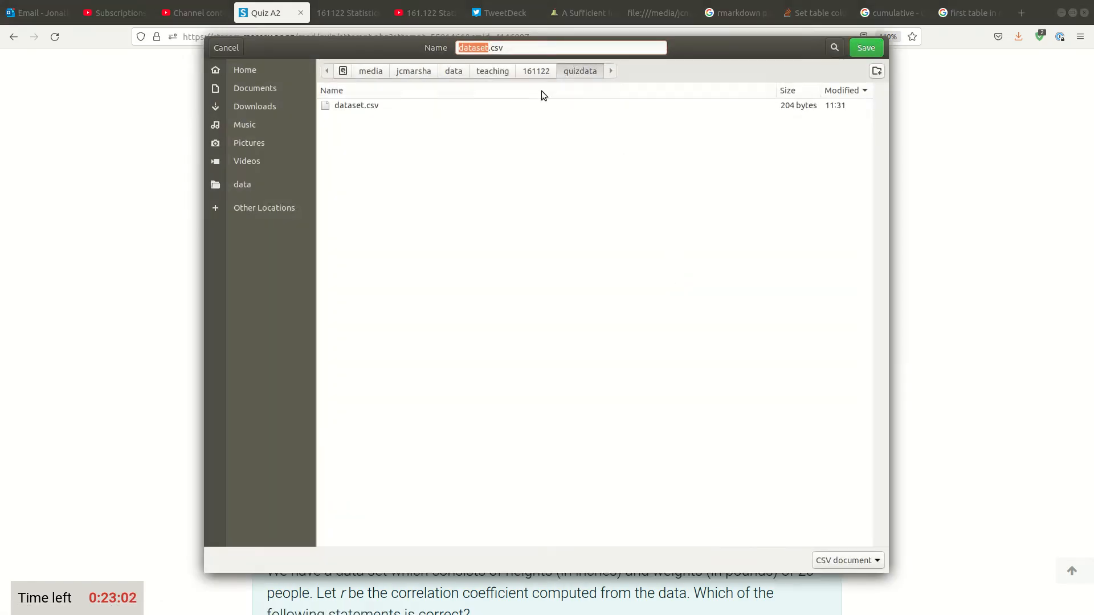
click(464, 74)
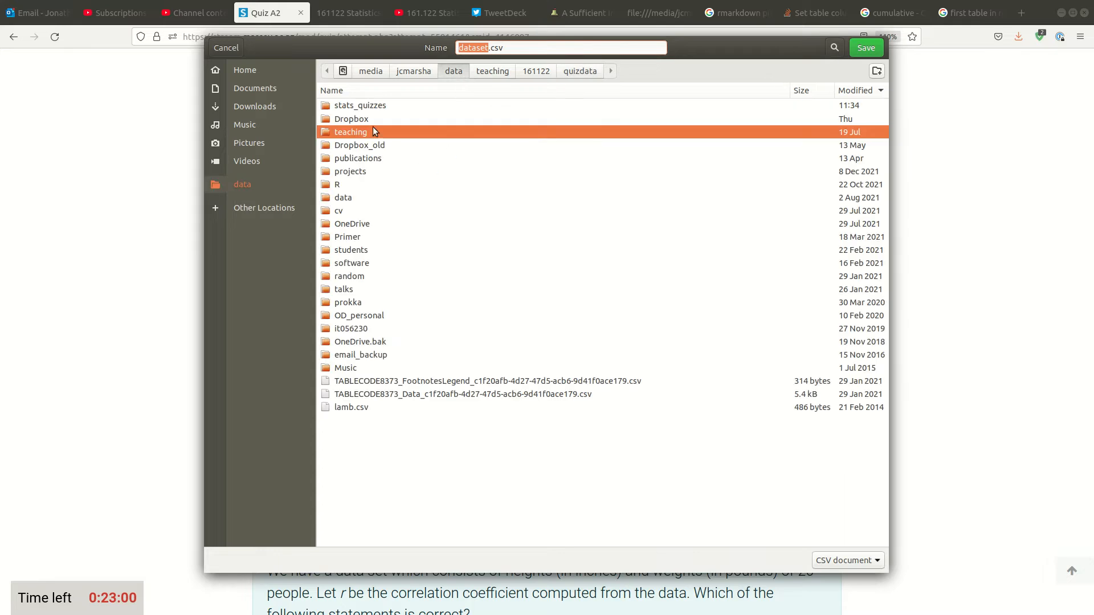
double_click(374, 107)
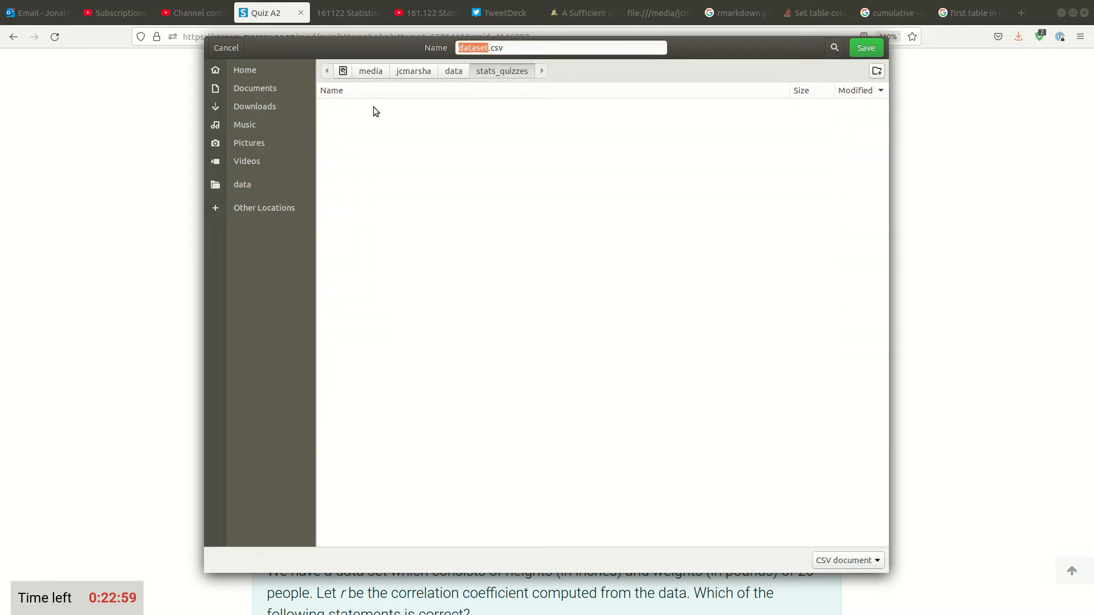
click(867, 49)
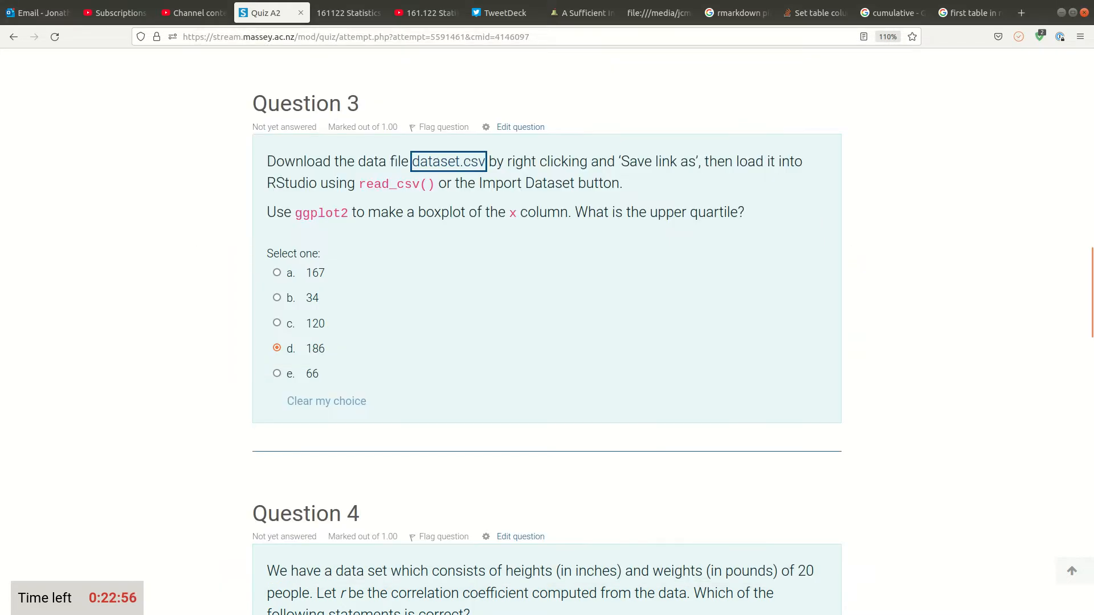
key(alt+Tab)
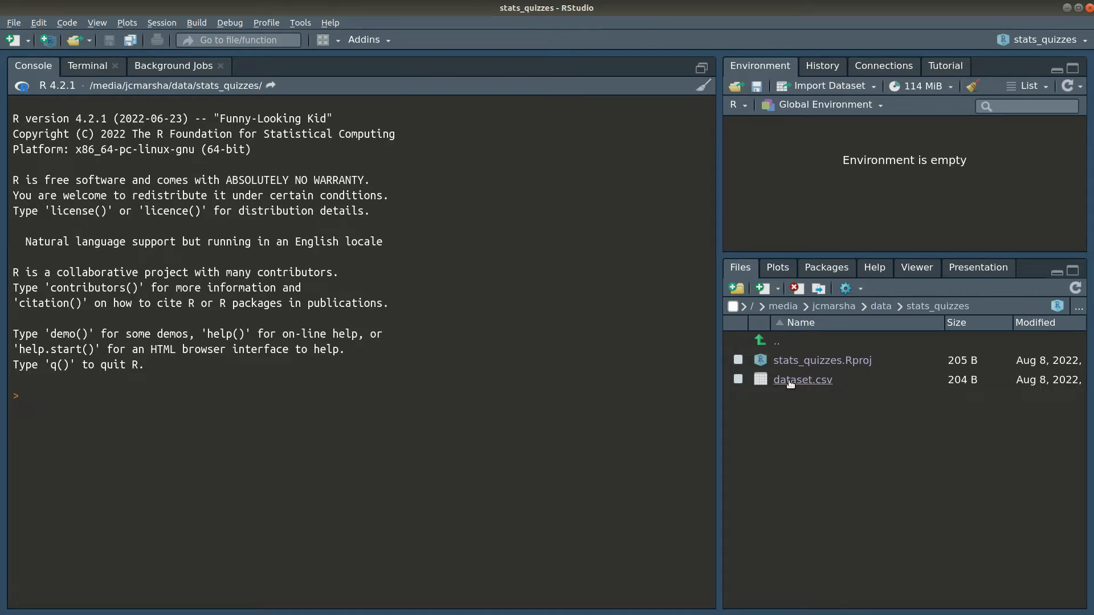
- Create a new R script whose first line is library(tidyverse), and run that line
click(12, 40)
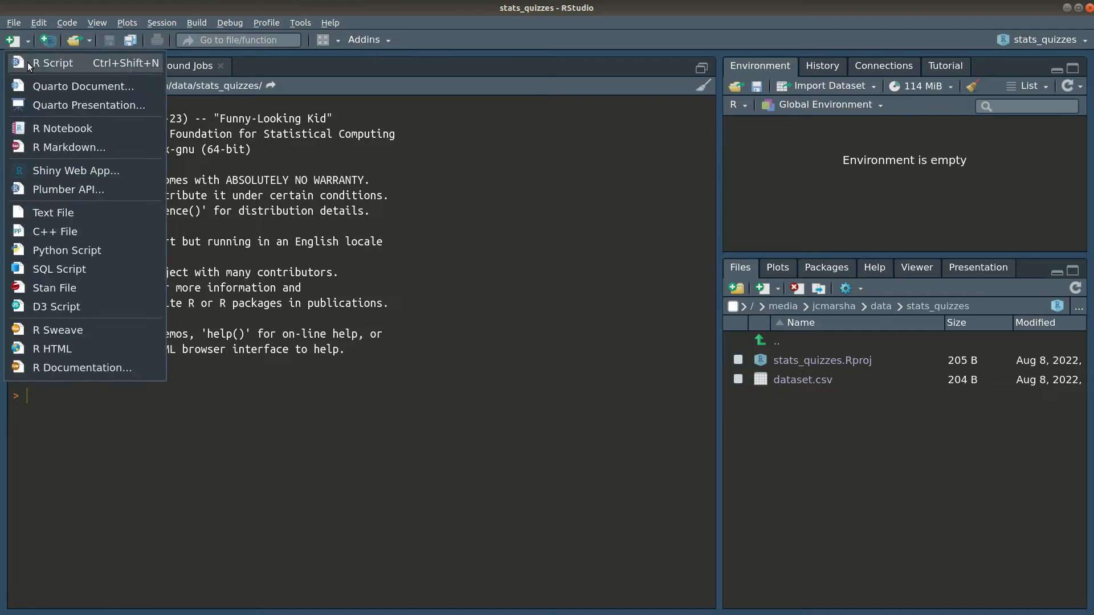
click(27, 62)
text(library(TID)
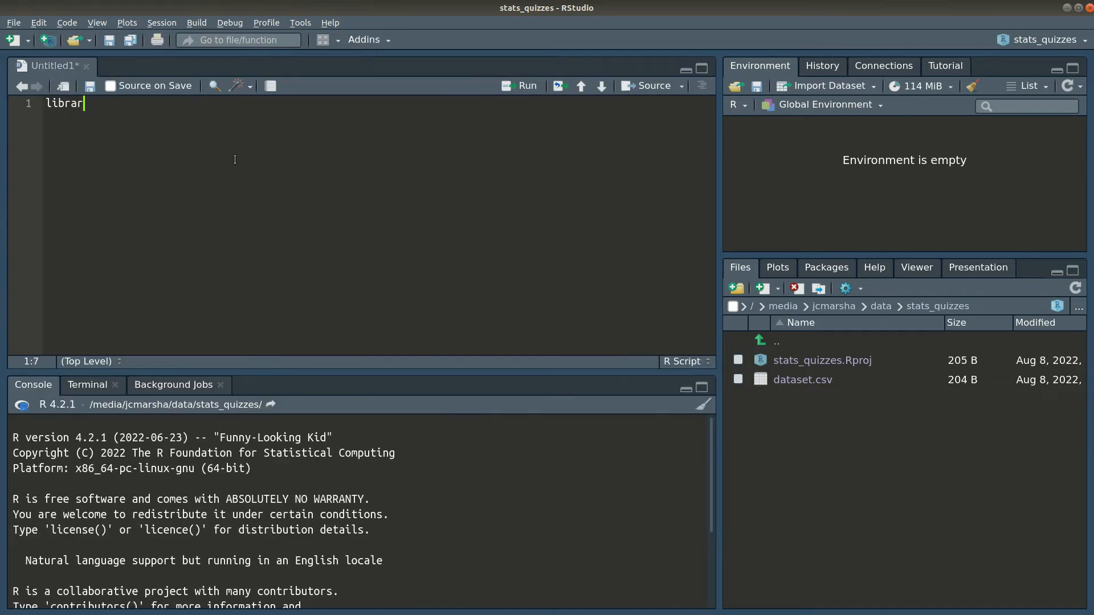
key(BackSpace)
key(BackSpace)
key(BackSpace)
text(tidyverse)
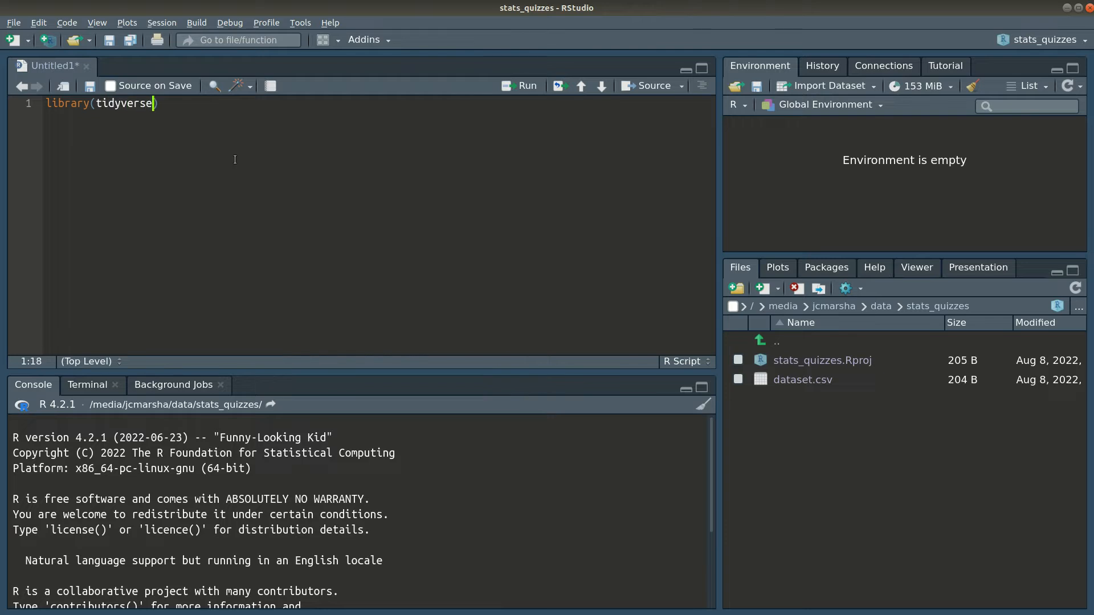
key(ctrl+Return)
- Add read_csv("dataset.csv") on line 3 of the script, after a blank line, and run it
key(Return)
key(Return)
text(ra)
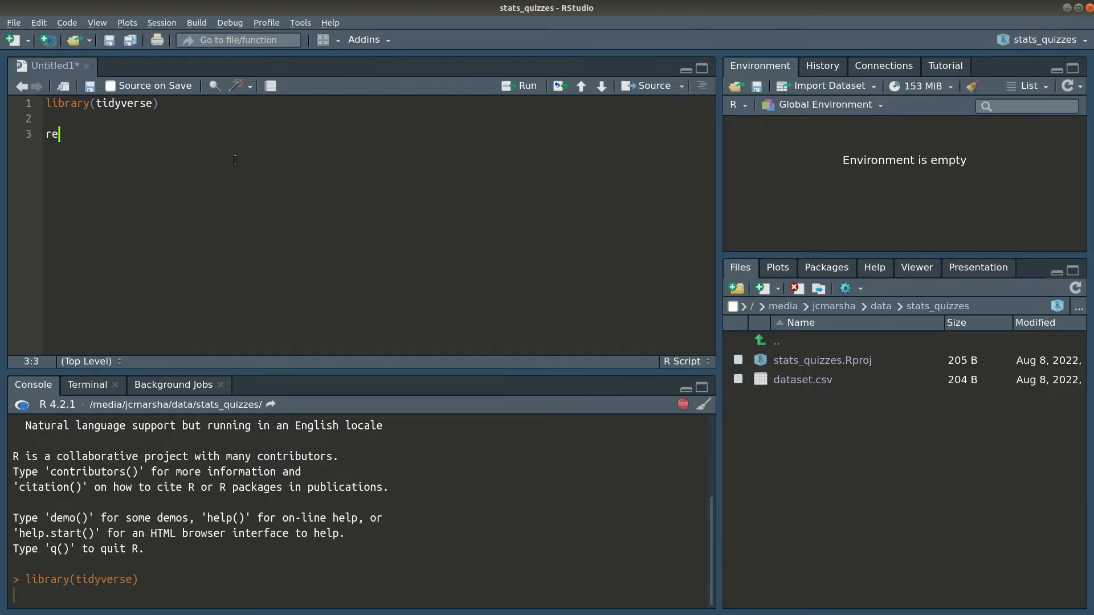
text(ad_csv("dataset.csv"))
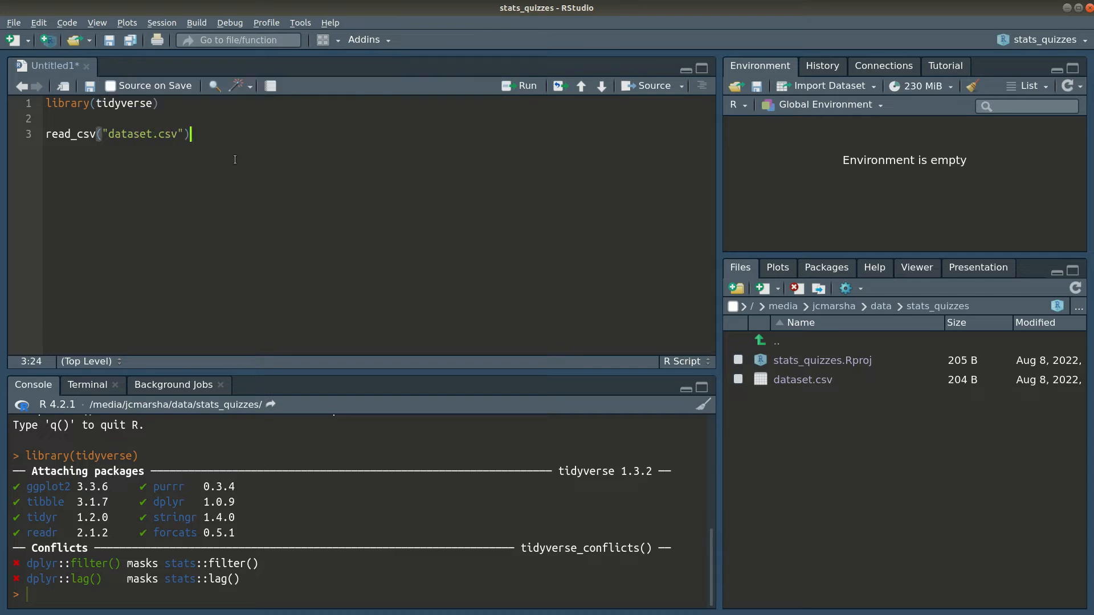
key(ctrl+Return)
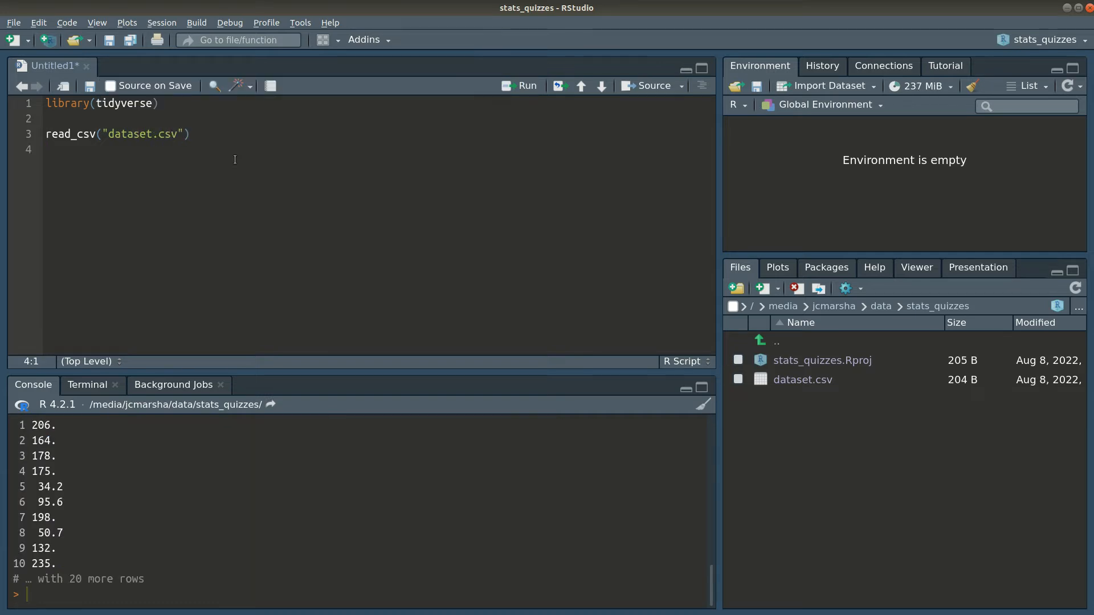
- Assign the read_csv result to quest3 in the script and run the line again
key(Up)
text(quest3 =)
key(ctrl+Return)
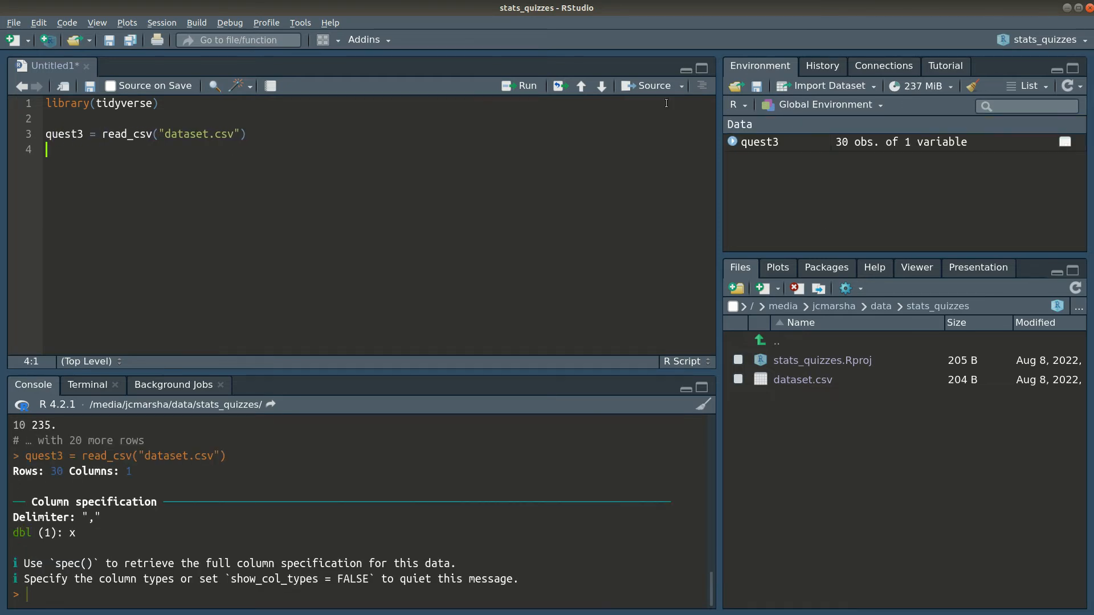
- Add ggplot(quest3) + geom_boxplot(mapping=aes(x=x)) to the script across two lines and run it to plot the boxplot
text(ggplot(quest3) +)
key(Return)
text(geom_boxplot)
text((mapping=aes(x)
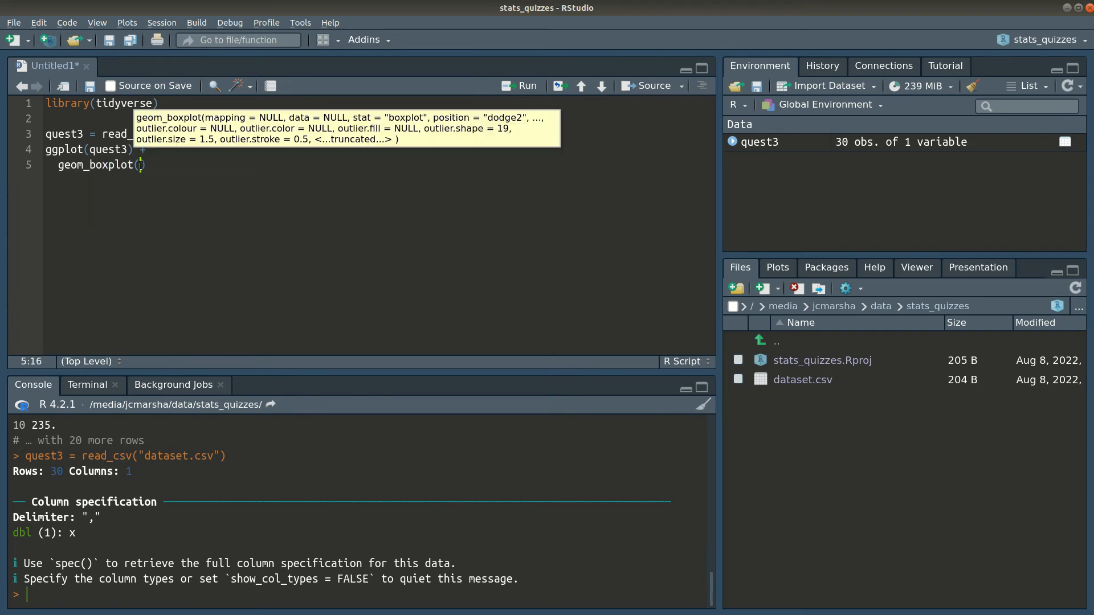
text(=x)
key(ctrl+Return)
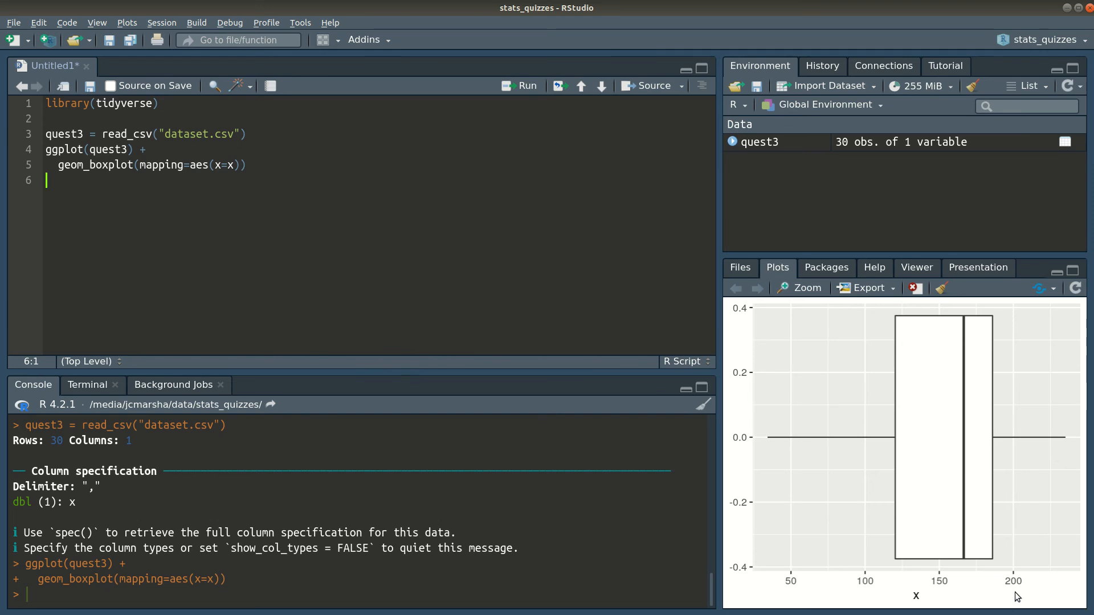